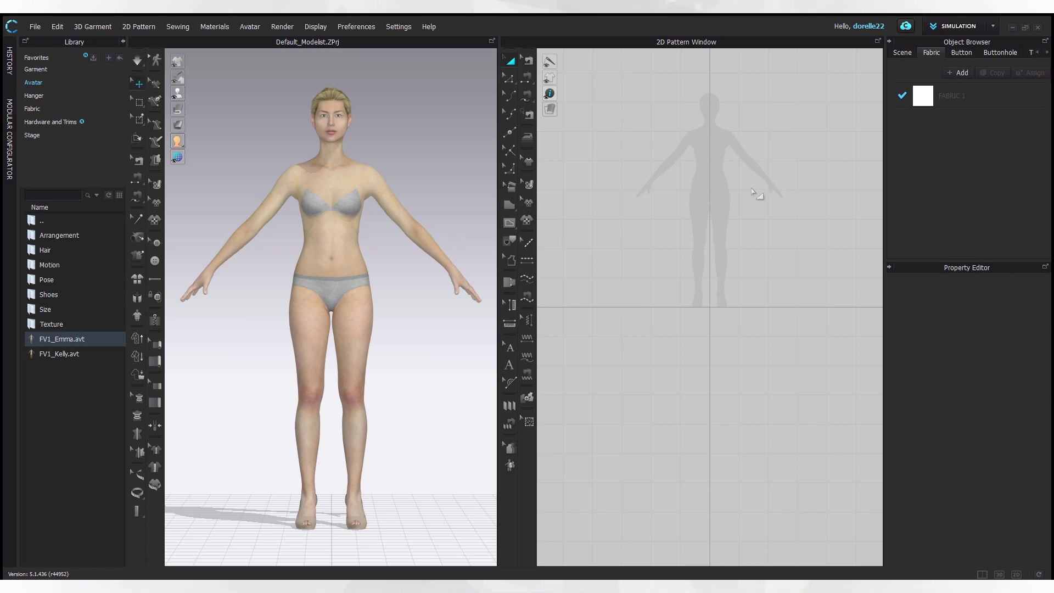
Step: Zoom the 2D Pattern Window so the avatar silhouette fills the pane
scroll(754, 195, up, 3)
scroll(791, 258, up, 3)
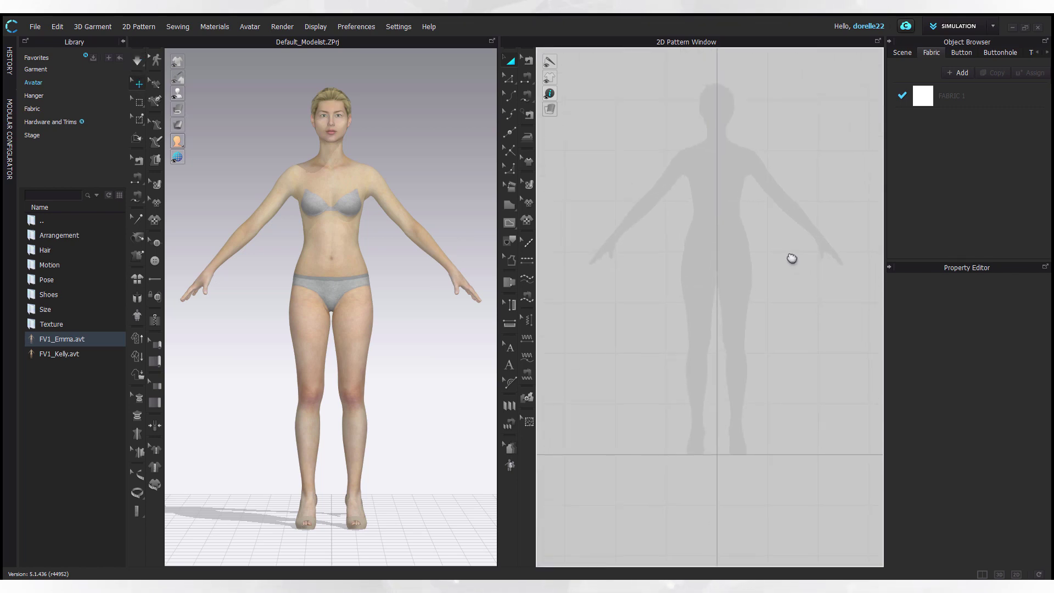
scroll(797, 289, down, 1)
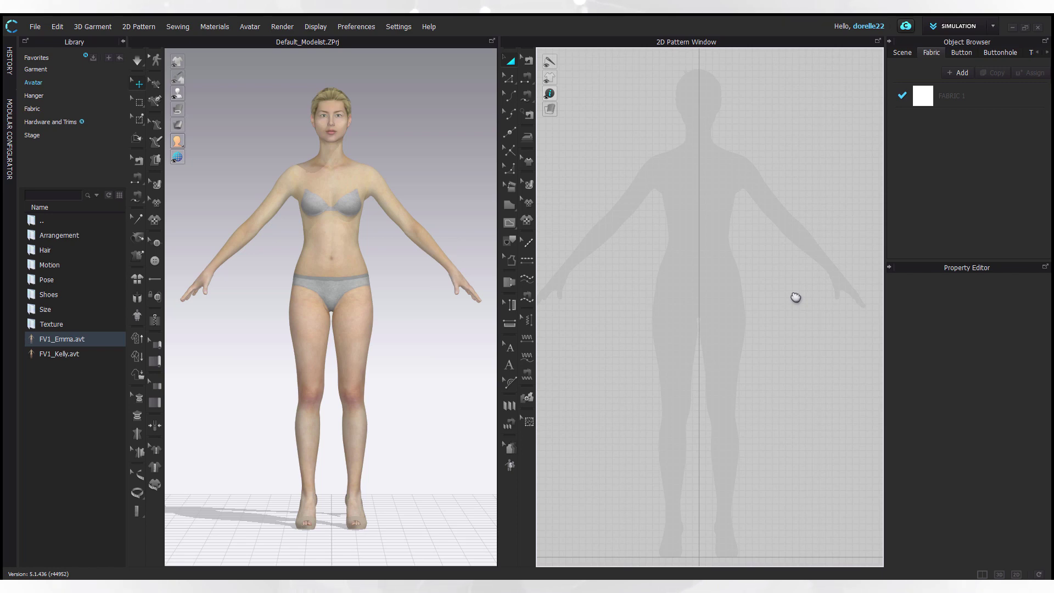
Step: Trace a closed half-front outline through shoulder, center front neck, hem, side seam and armhole points
click(510, 205)
click(677, 145)
click(699, 187)
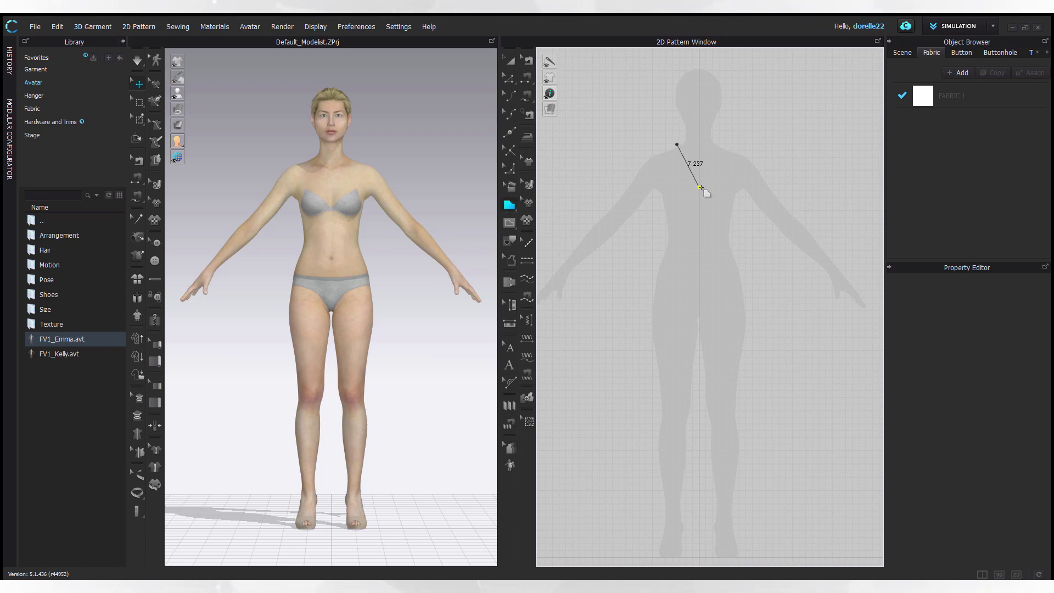
click(700, 427)
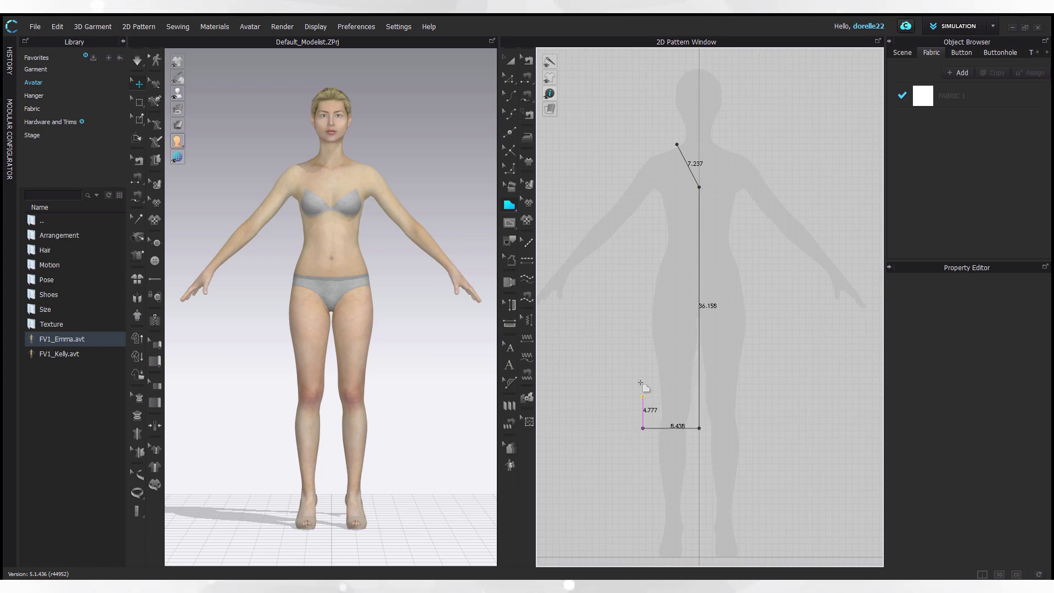
click(643, 427)
click(643, 275)
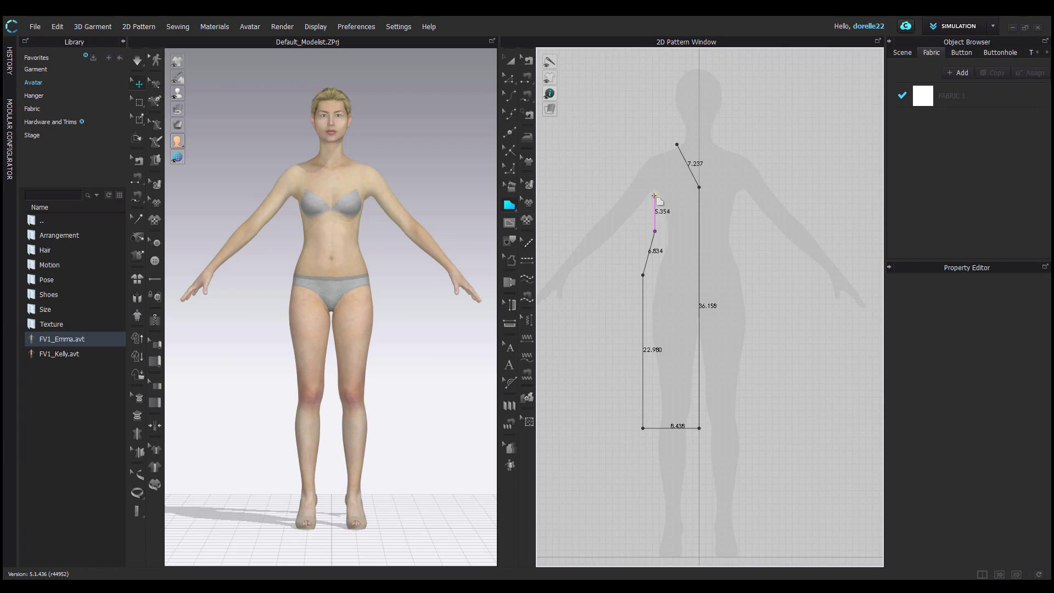
click(648, 203)
click(652, 154)
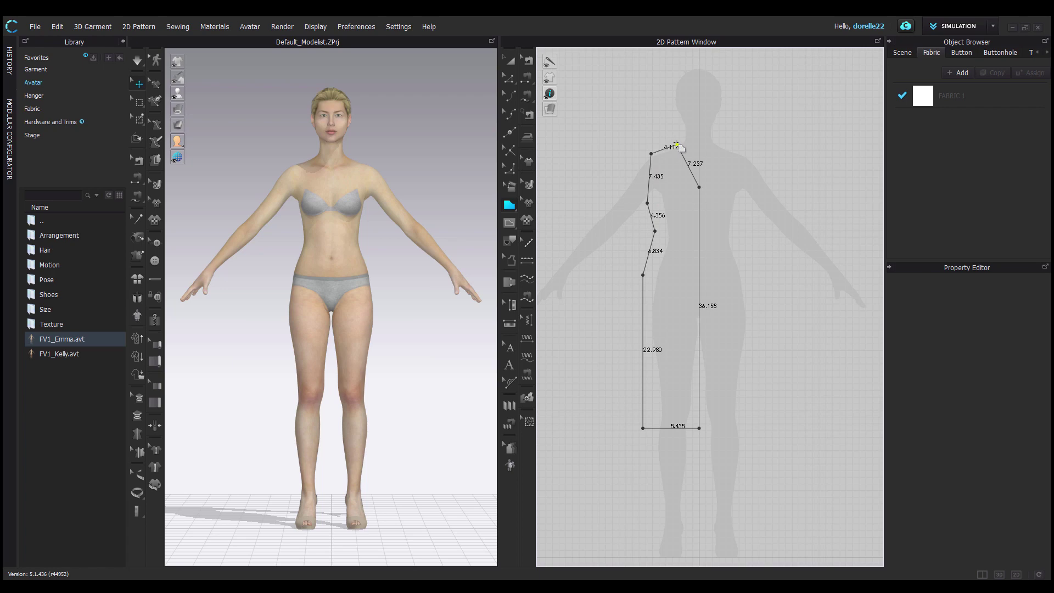
click(678, 145)
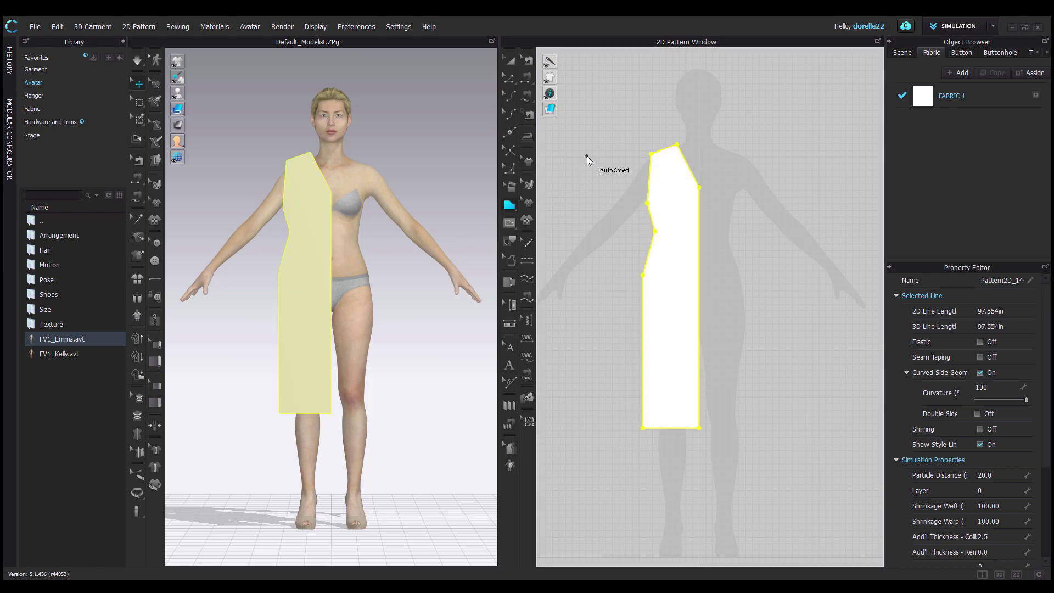
Step: Draw a vertical dart down the middle of the half-front pattern
click(510, 224)
click(510, 225)
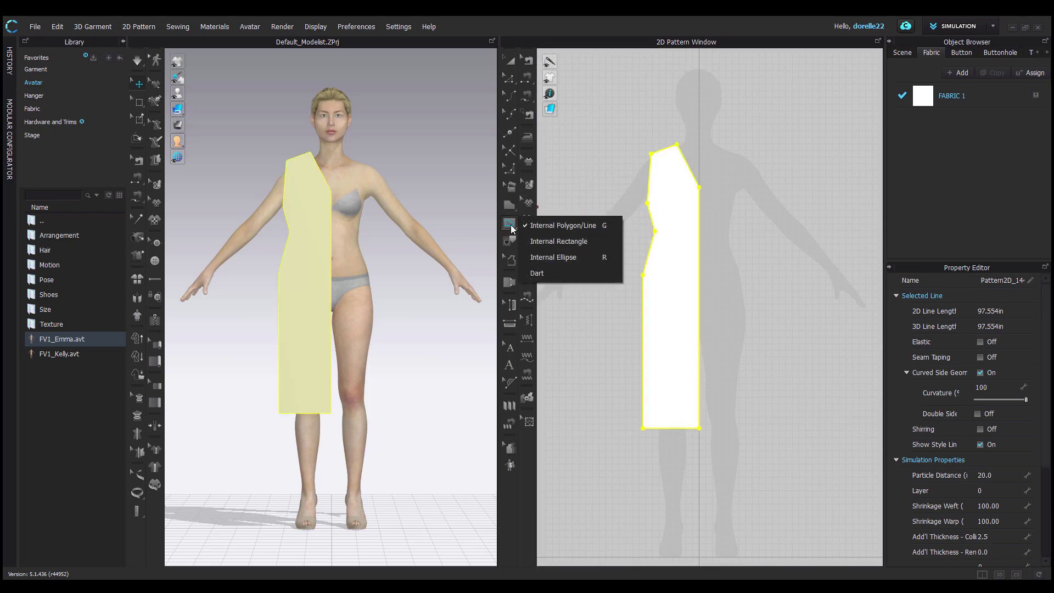
click(538, 273)
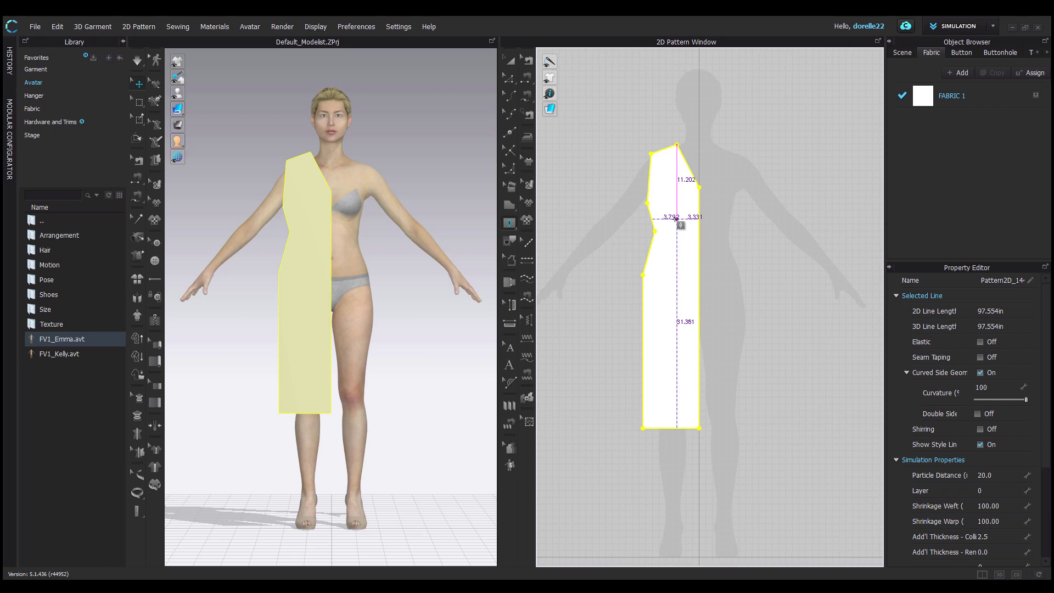
drag(677, 218, 673, 304)
click(510, 79)
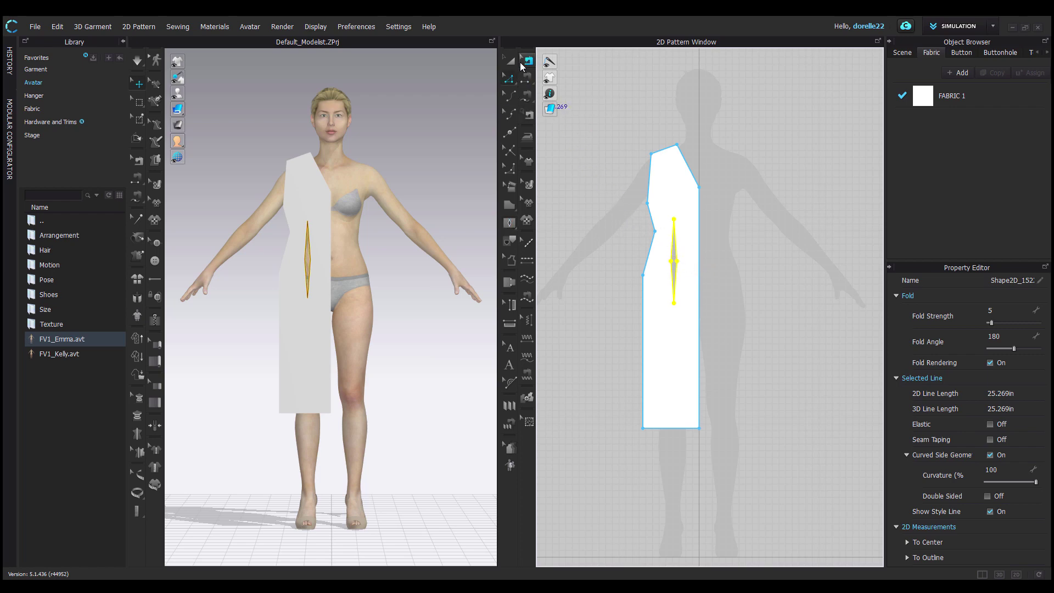
Step: Move the dart slightly lower on the pattern with Transform Pattern
click(510, 60)
click(682, 286)
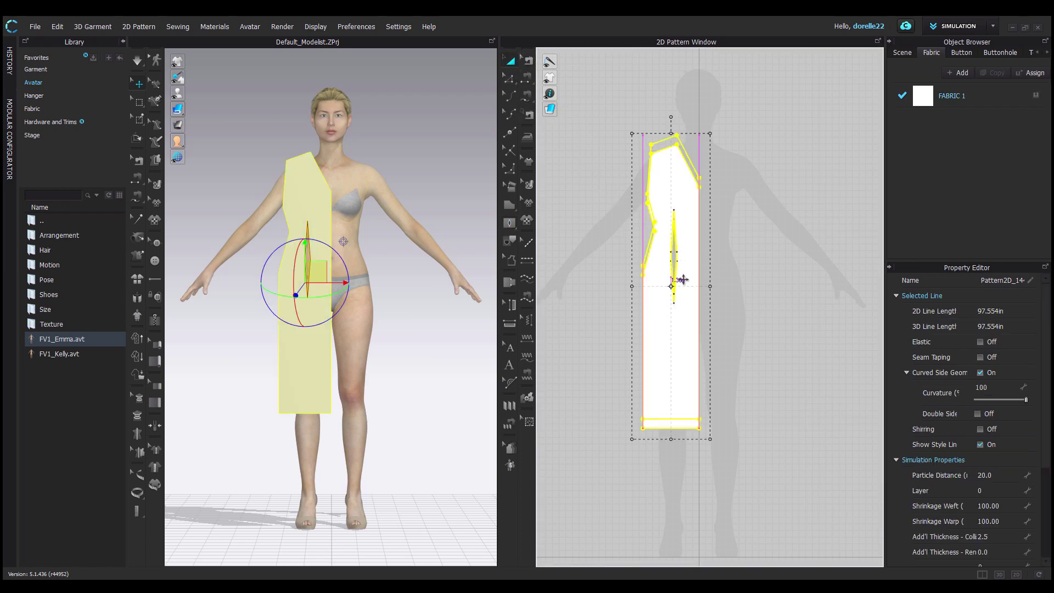
click(602, 240)
click(672, 247)
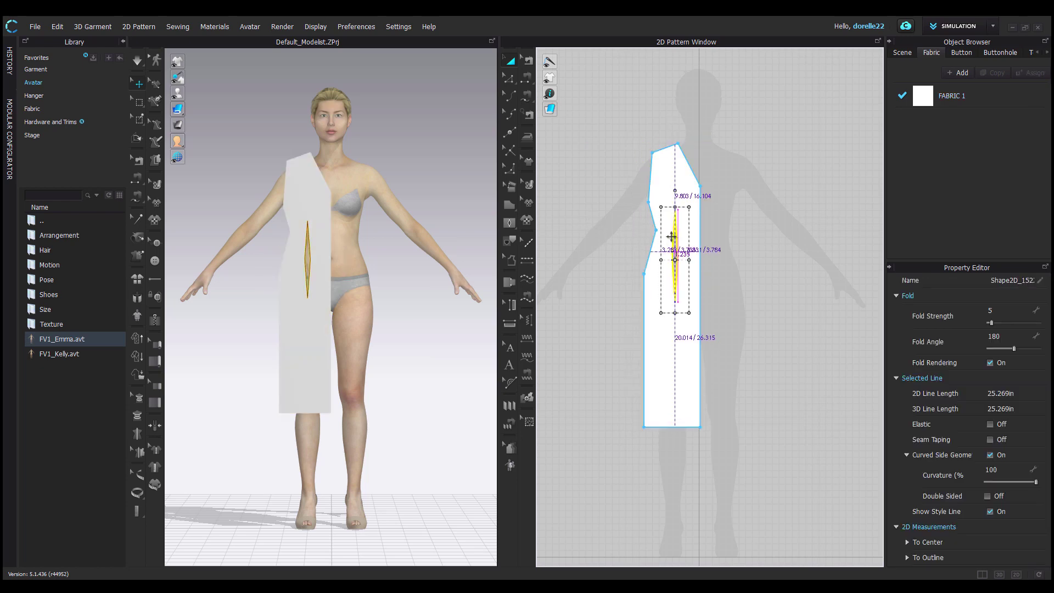
drag(671, 233, 664, 226)
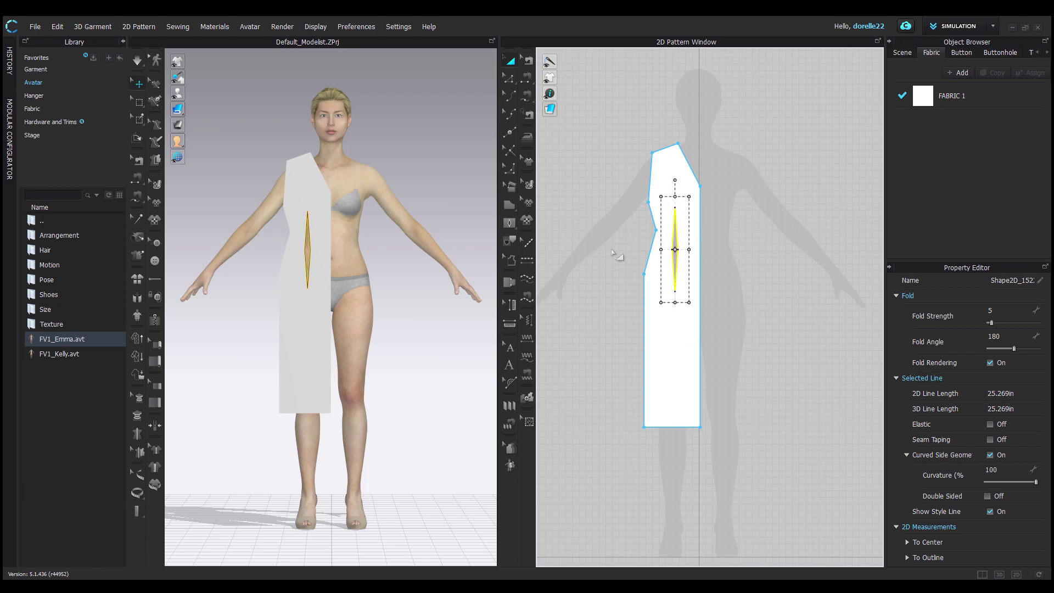
click(650, 233)
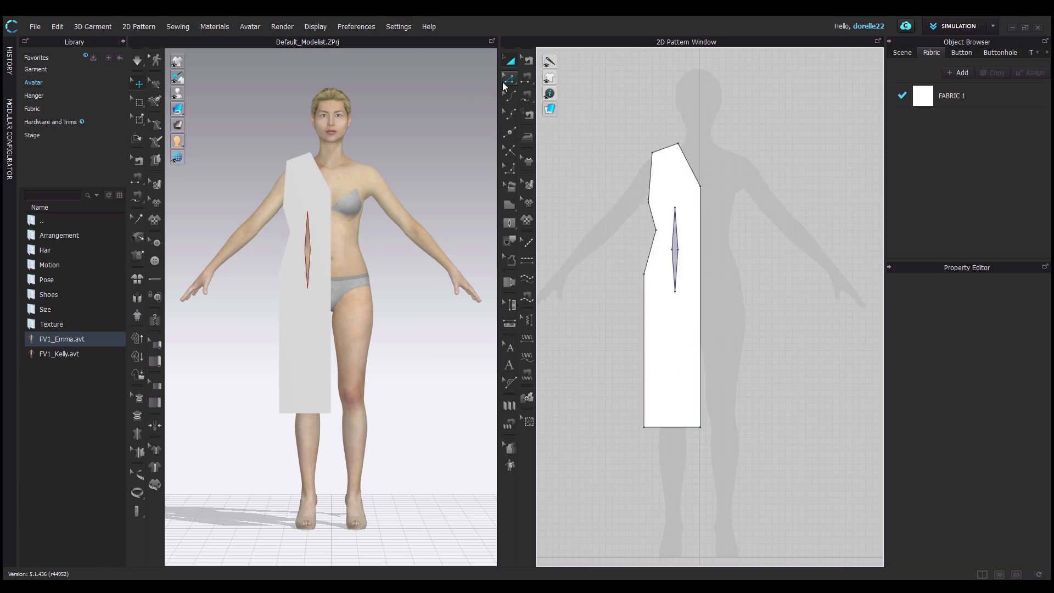
Step: Lower a side-seam point and bow the upper armhole edge into a curve
click(506, 81)
drag(656, 231, 655, 240)
key(c)
click(656, 189)
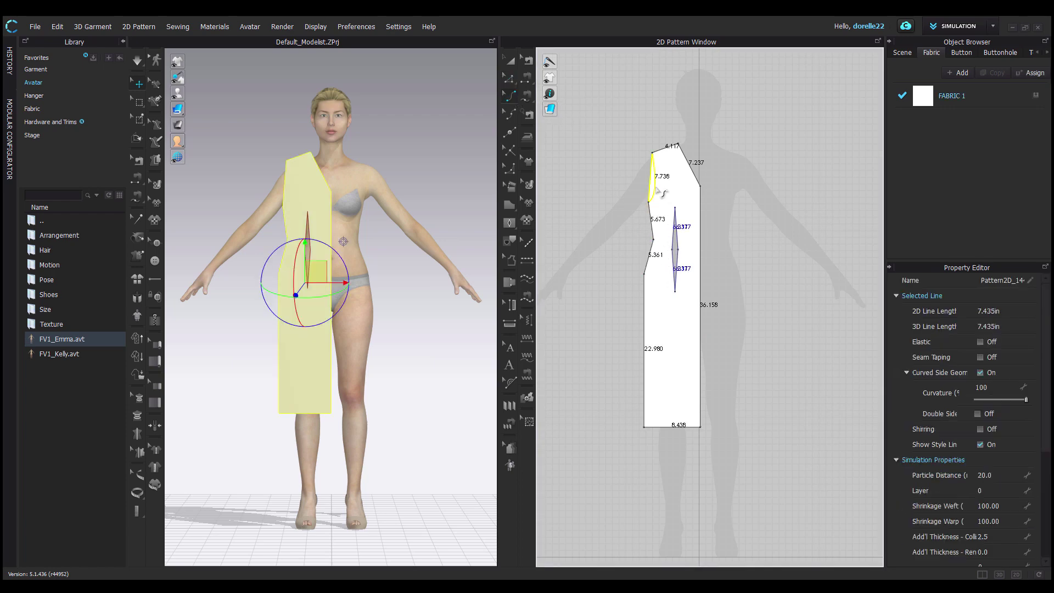
drag(658, 190, 658, 194)
click(650, 257)
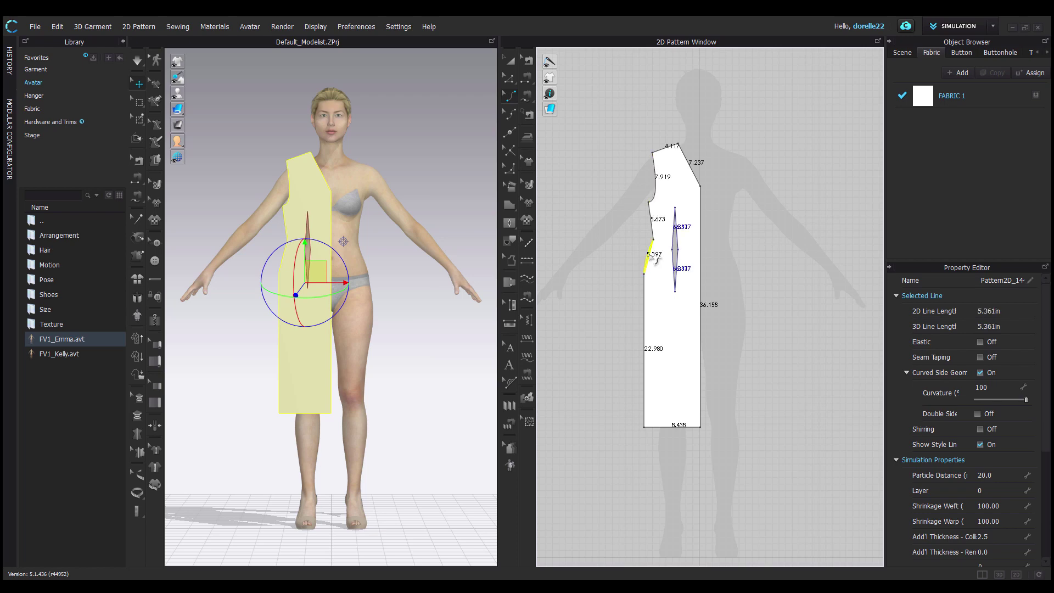
click(635, 239)
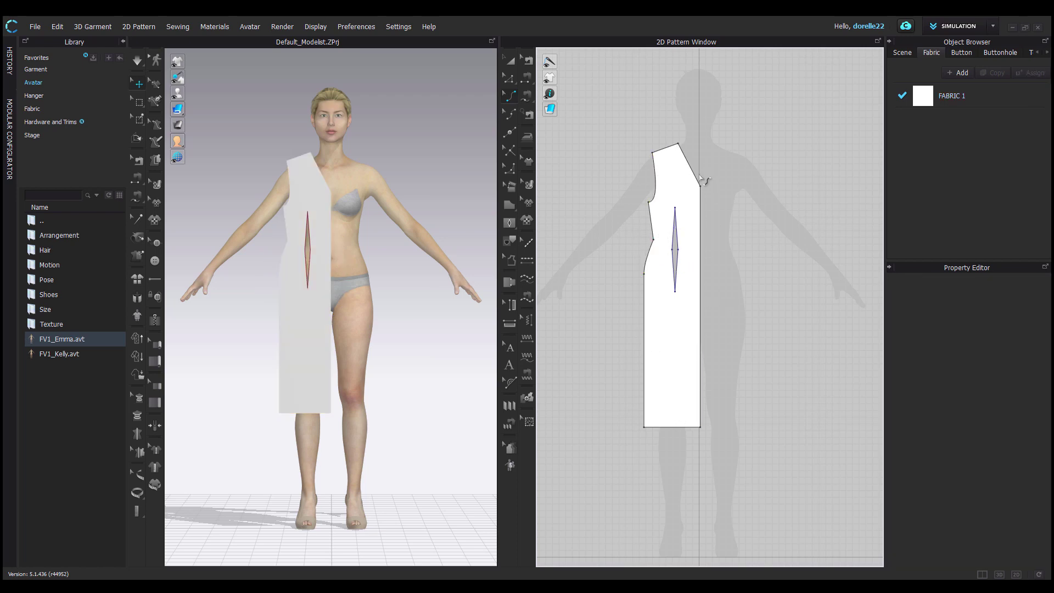
Step: Curve the neckline deeper, then select the center front edge
click(691, 174)
drag(687, 175, 687, 183)
click(511, 62)
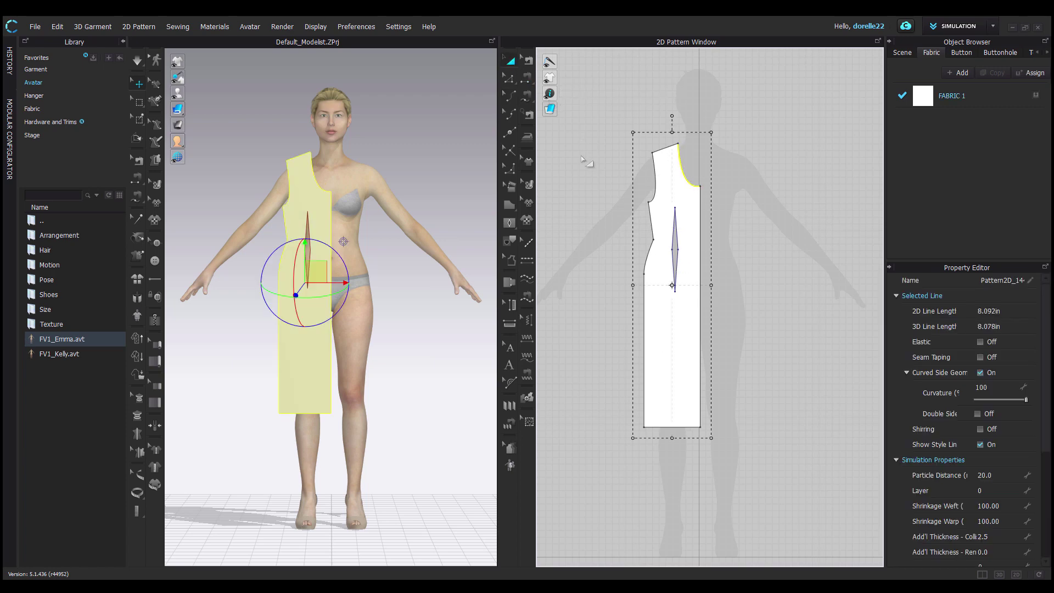
click(586, 164)
click(510, 78)
click(702, 224)
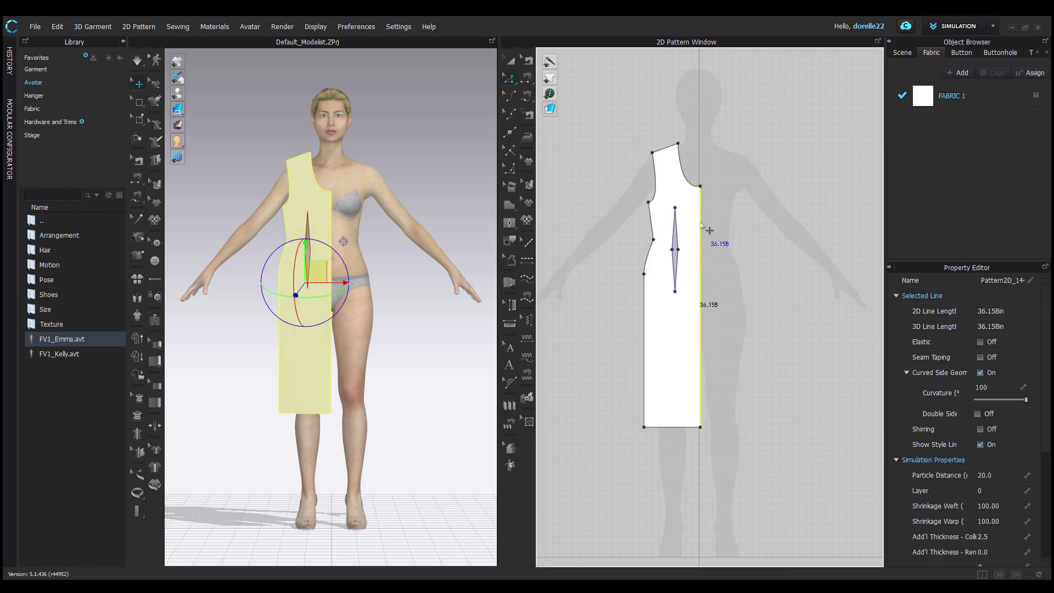
Step: Unfold the half-front along its center front into a full symmetric front with sewing
right_click(702, 223)
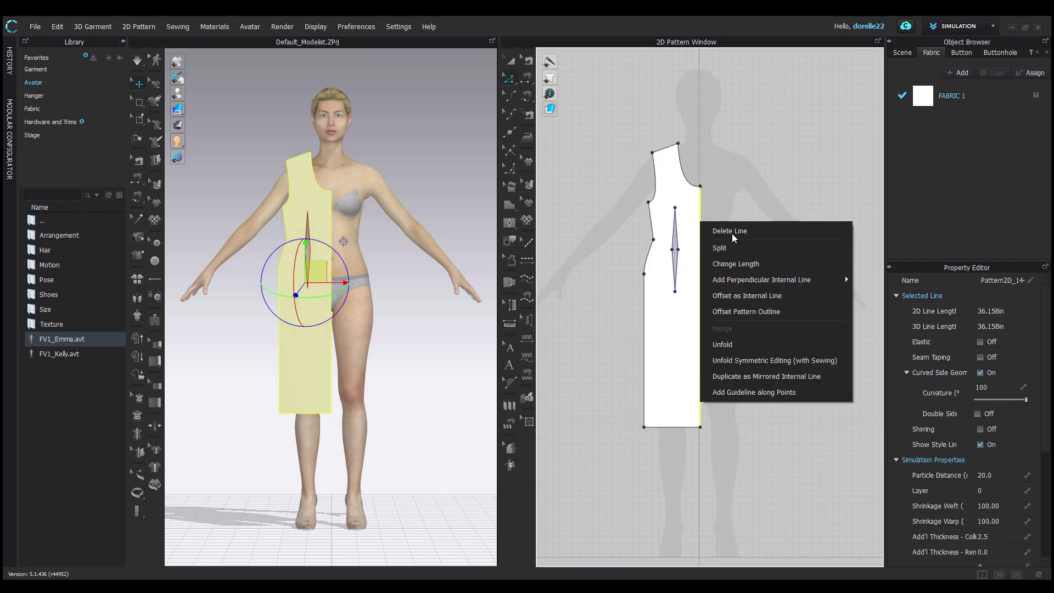
click(817, 361)
click(817, 360)
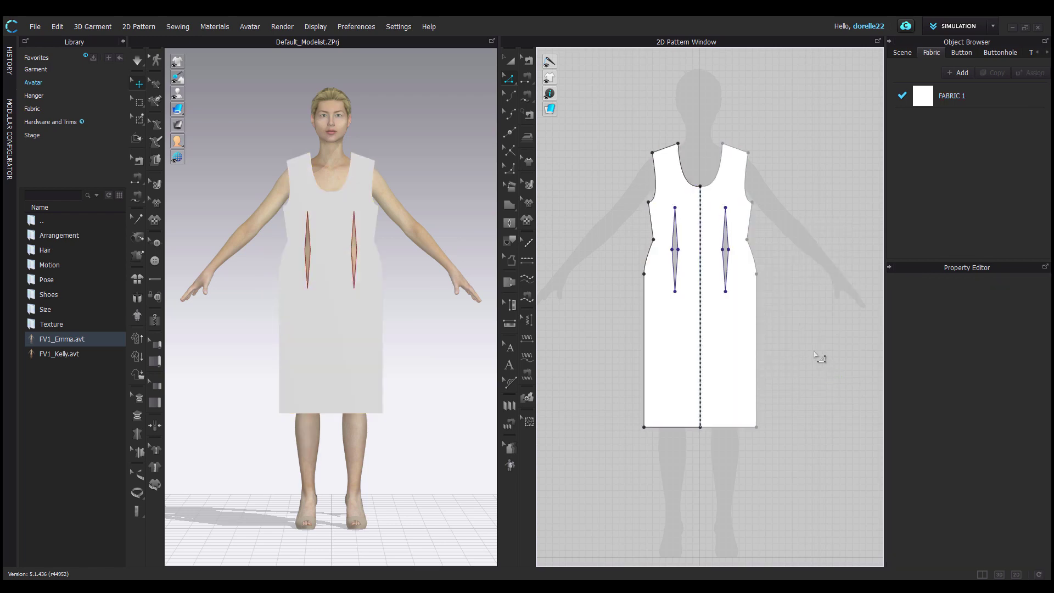
Step: Copy the full front and mirror-paste the duplicate beside it
key(a)
click(751, 314)
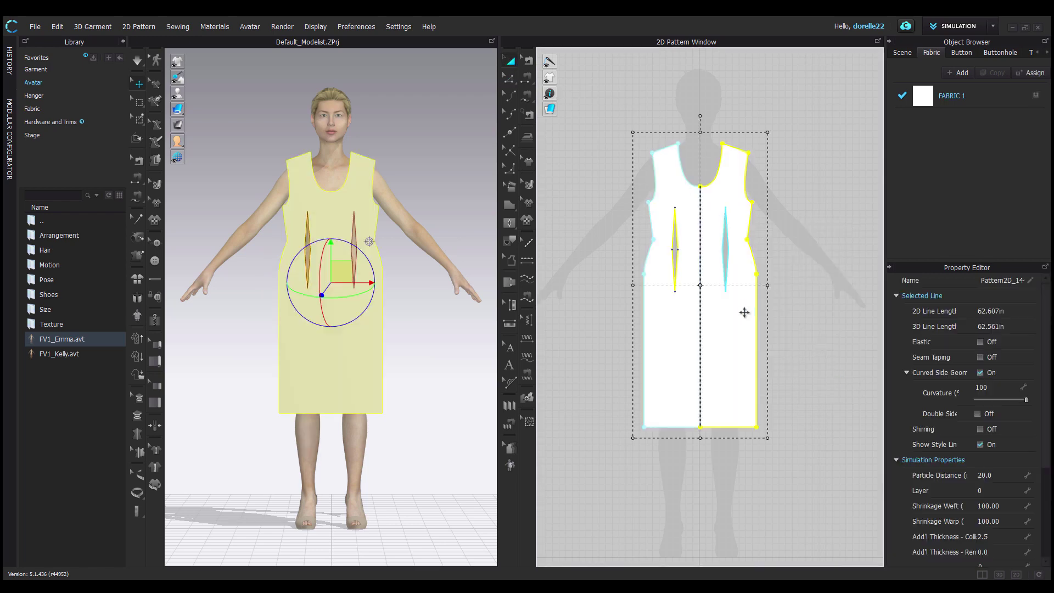
right_click(745, 311)
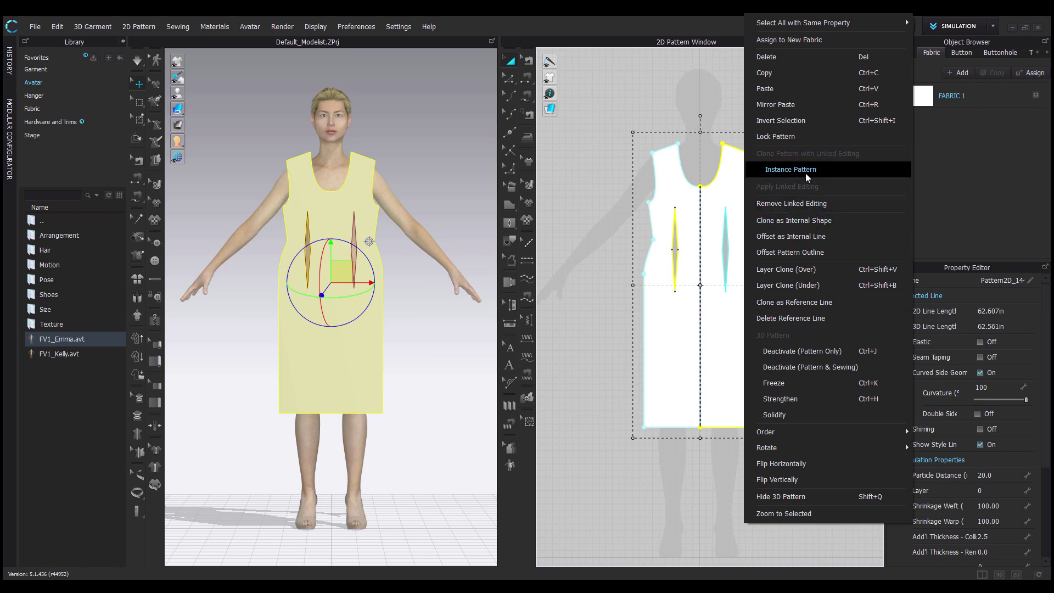
click(785, 71)
click(799, 120)
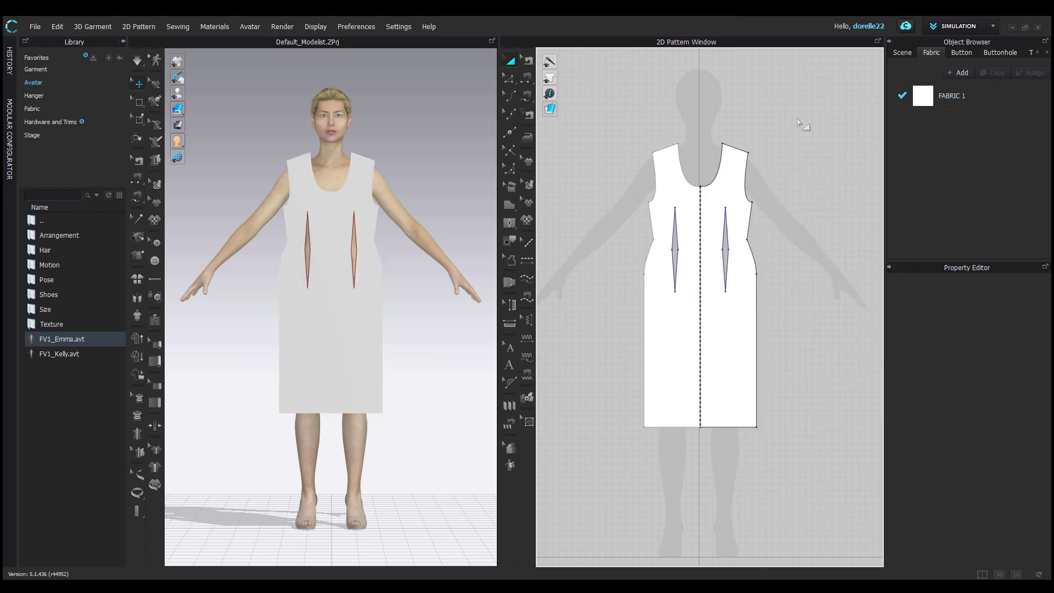
right_click(800, 119)
click(833, 146)
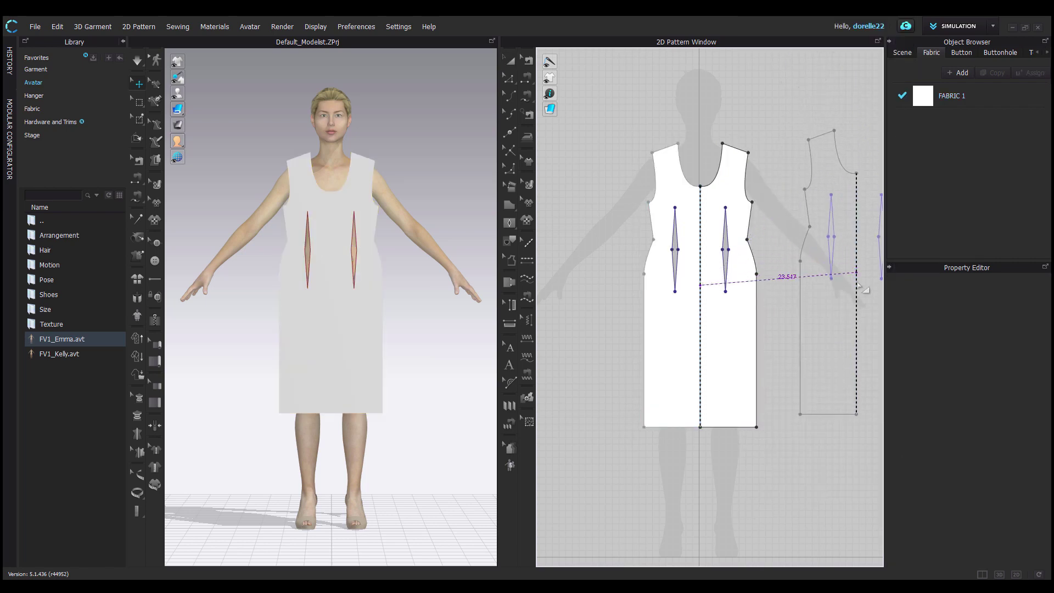
click(830, 225)
click(777, 106)
right_drag(777, 106, 631, 120)
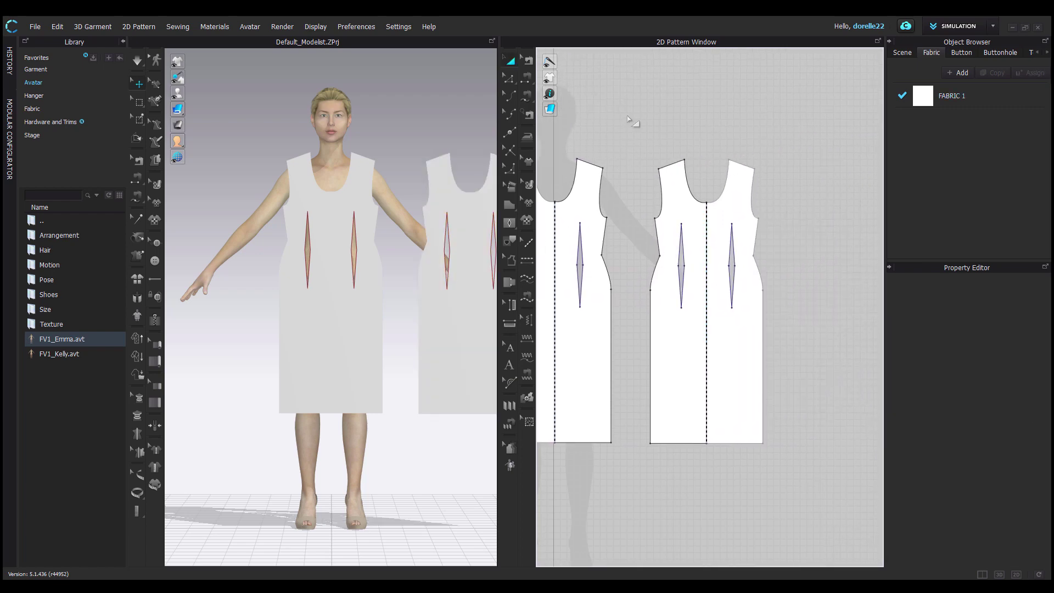
click(510, 80)
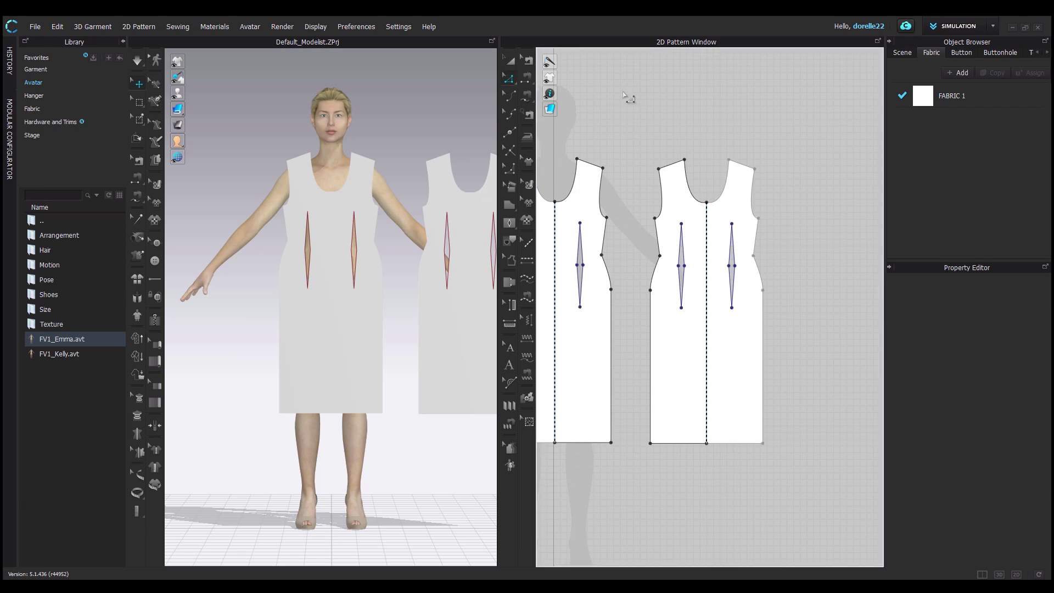
Step: Delete the copy's center neckline point to straighten its neckline
click(708, 203)
right_click(715, 211)
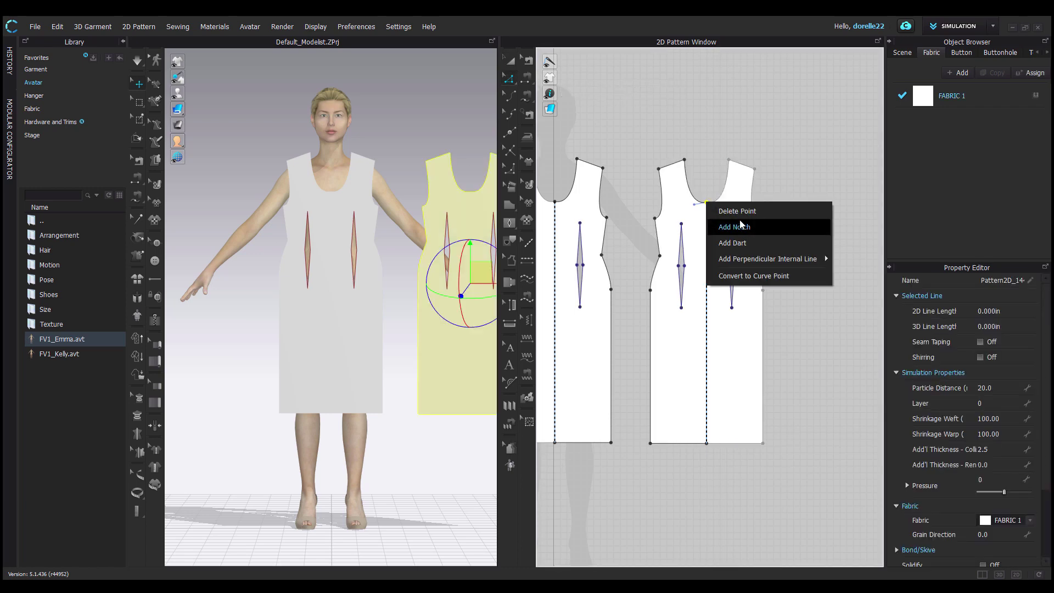
click(719, 224)
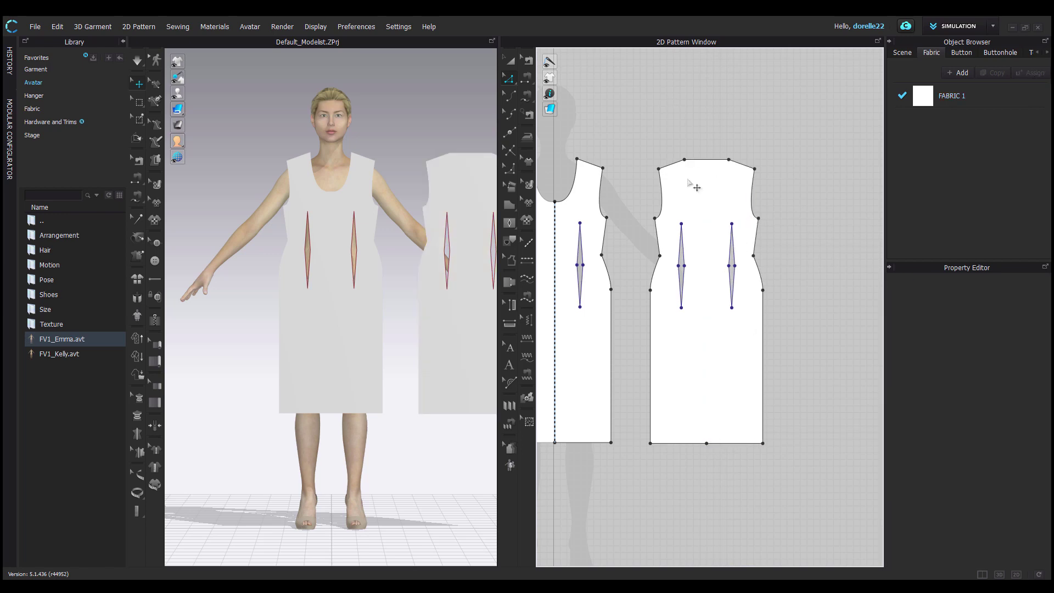
Step: Uniformly split the 6.662 in neckline edge into two equal 3.331 segments
click(711, 161)
right_click(711, 160)
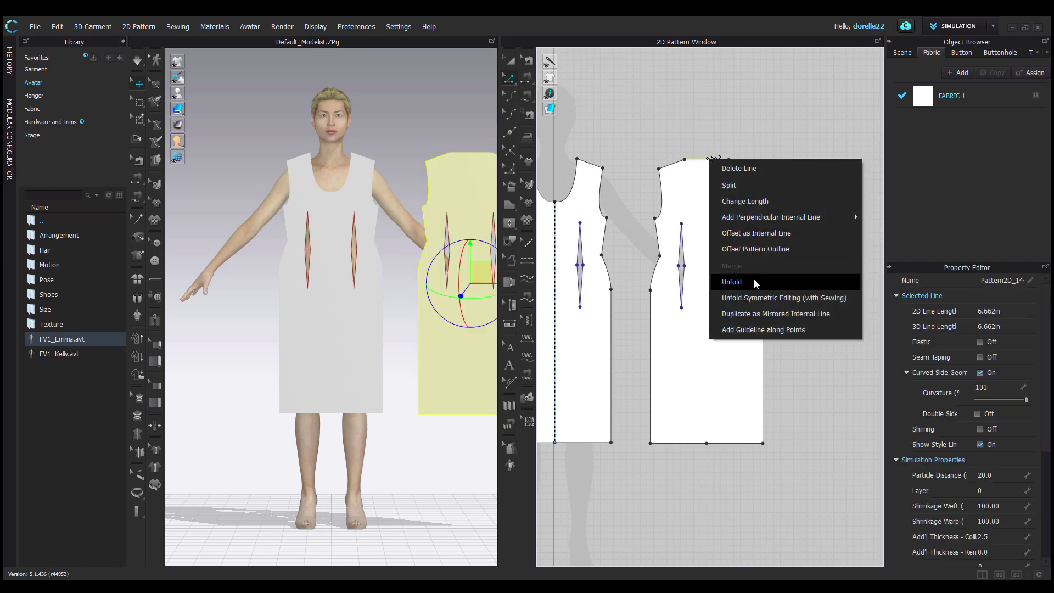
click(733, 186)
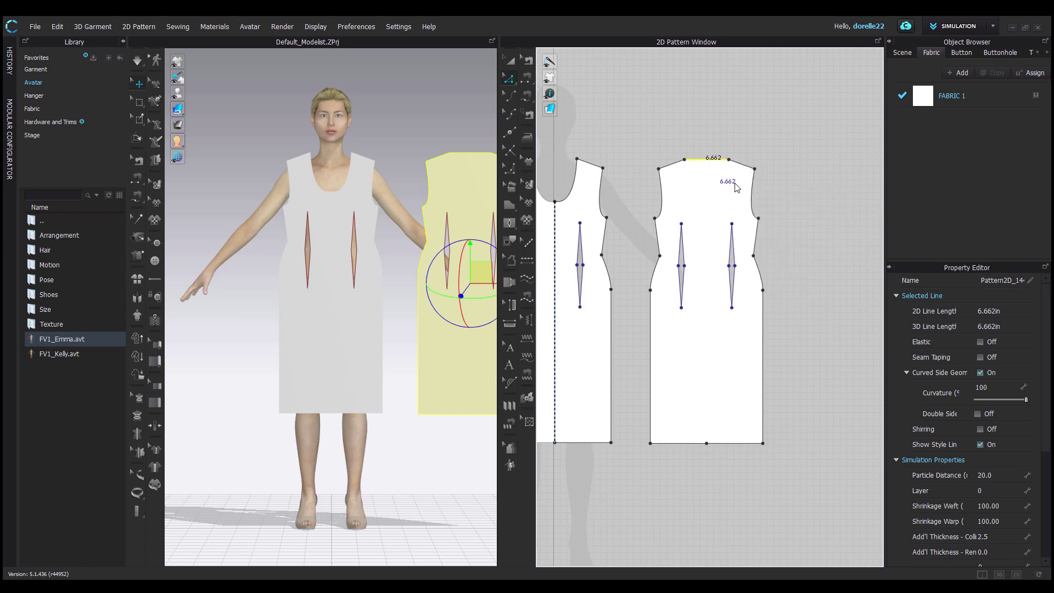
click(481, 316)
click(502, 386)
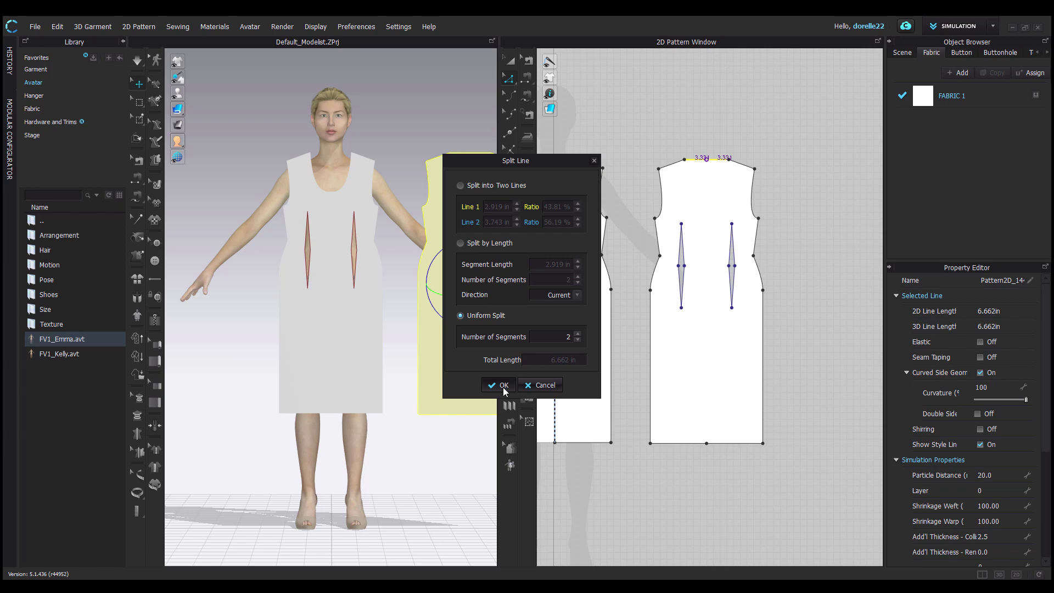
click(503, 386)
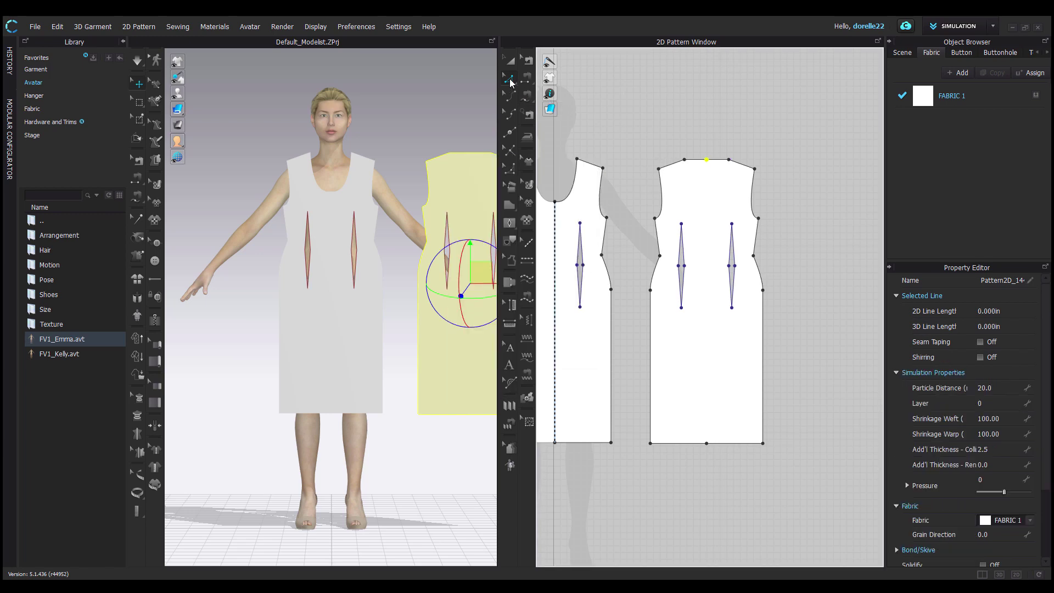
Step: Draw an internal centre line from the neckline midpoint down to the hem
click(510, 205)
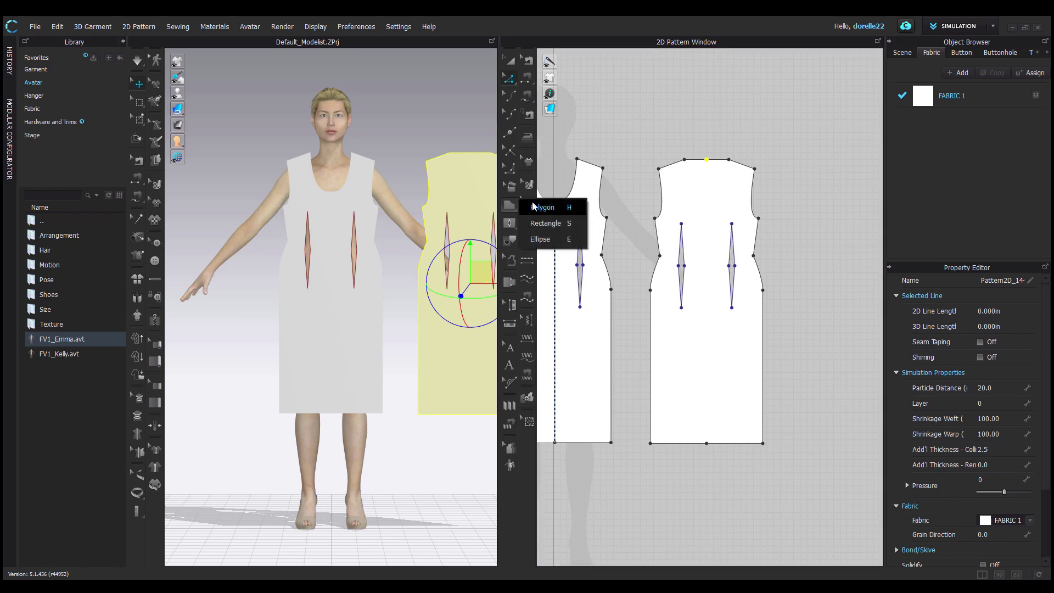
click(509, 222)
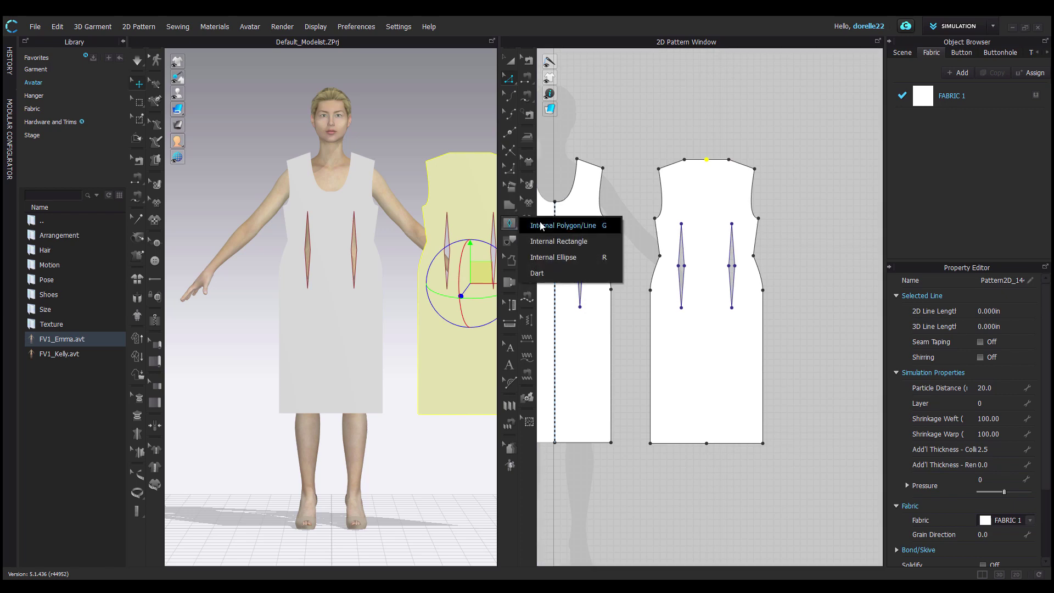
click(563, 226)
click(706, 160)
double_click(707, 444)
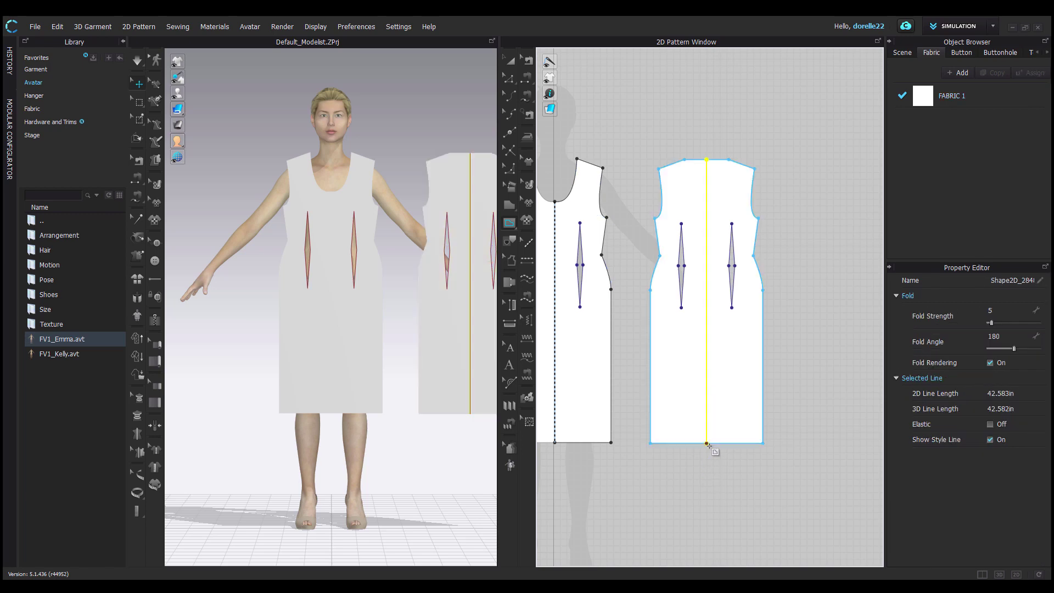
Step: Drag the neckline midpoint down to lower the neckline
click(510, 78)
click(704, 99)
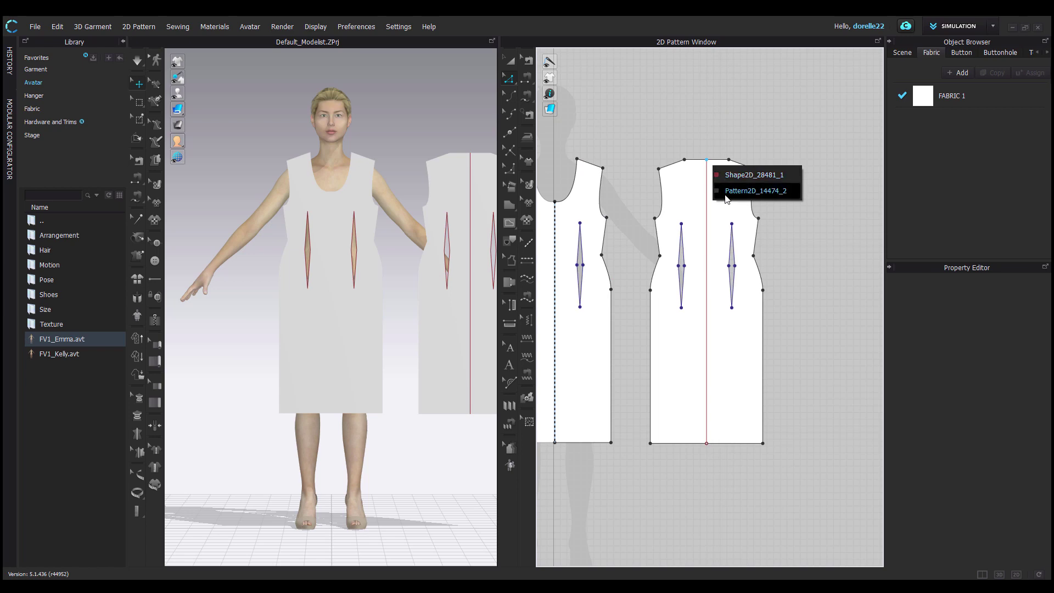
click(722, 175)
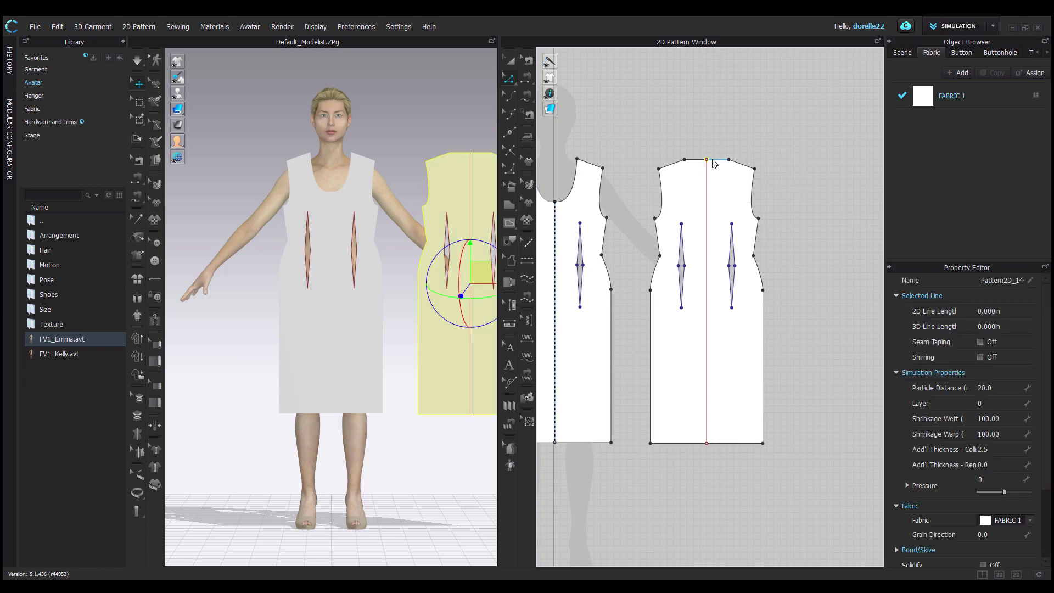
scroll(714, 163, up, 5)
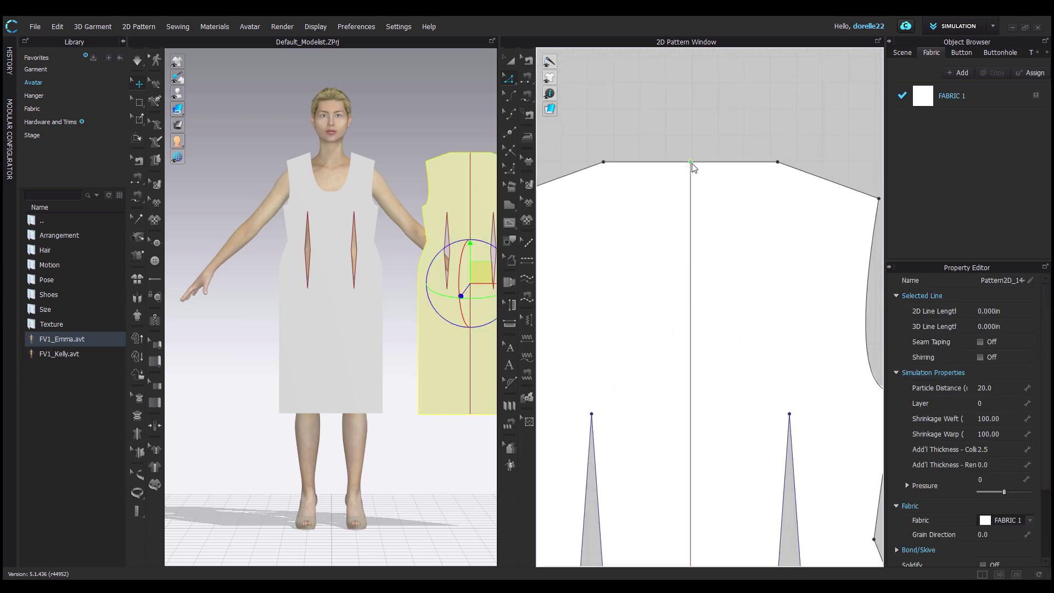
drag(694, 163, 693, 191)
click(705, 132)
click(692, 161)
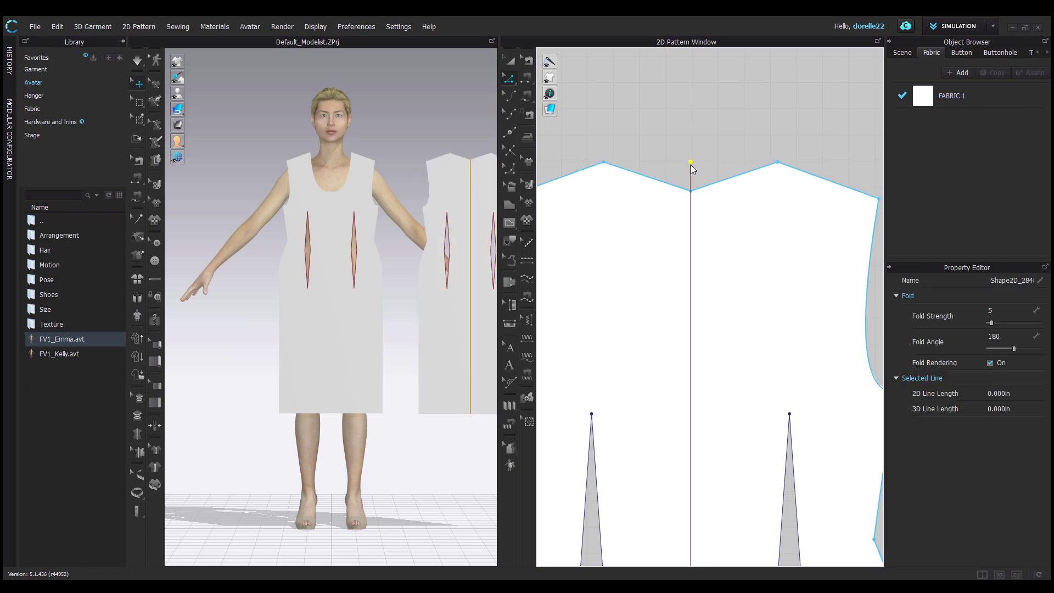
click(695, 125)
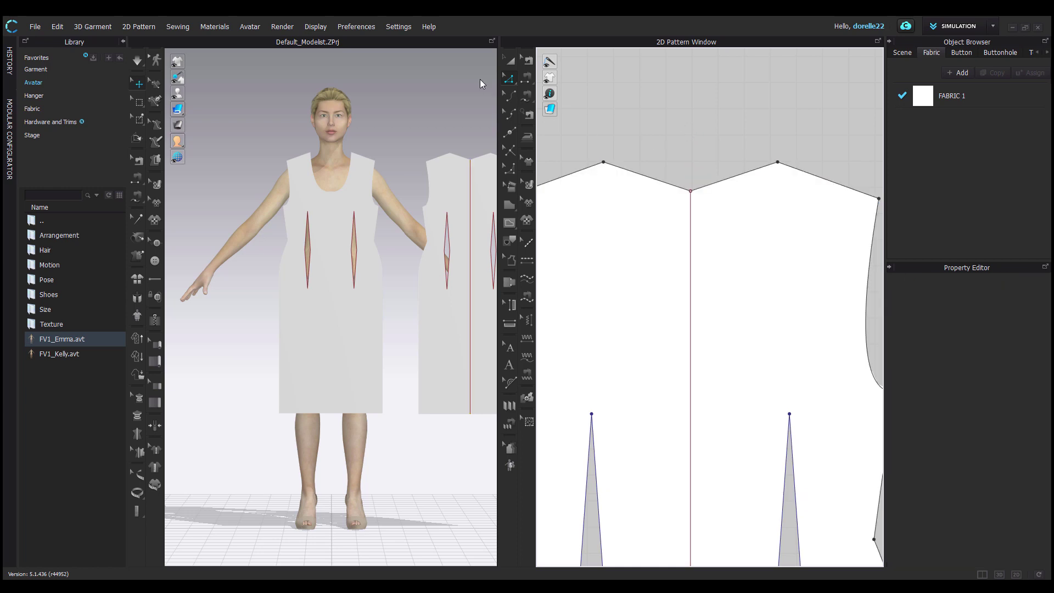
Step: Bend both neckline edges downward into a smooth scoop with Curve Point
click(511, 93)
drag(648, 187, 644, 191)
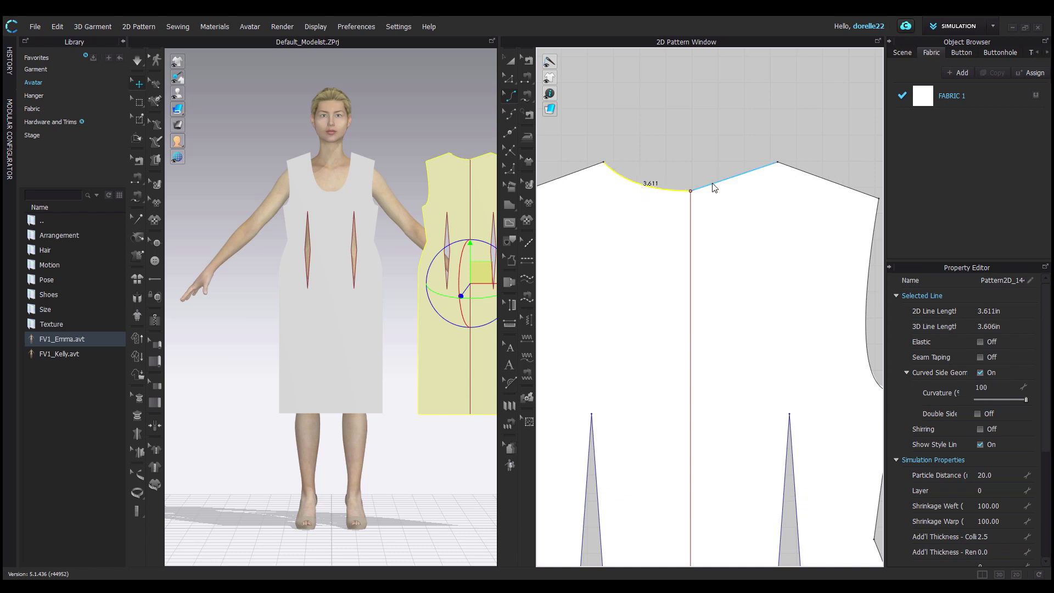
drag(716, 190, 720, 192)
click(713, 141)
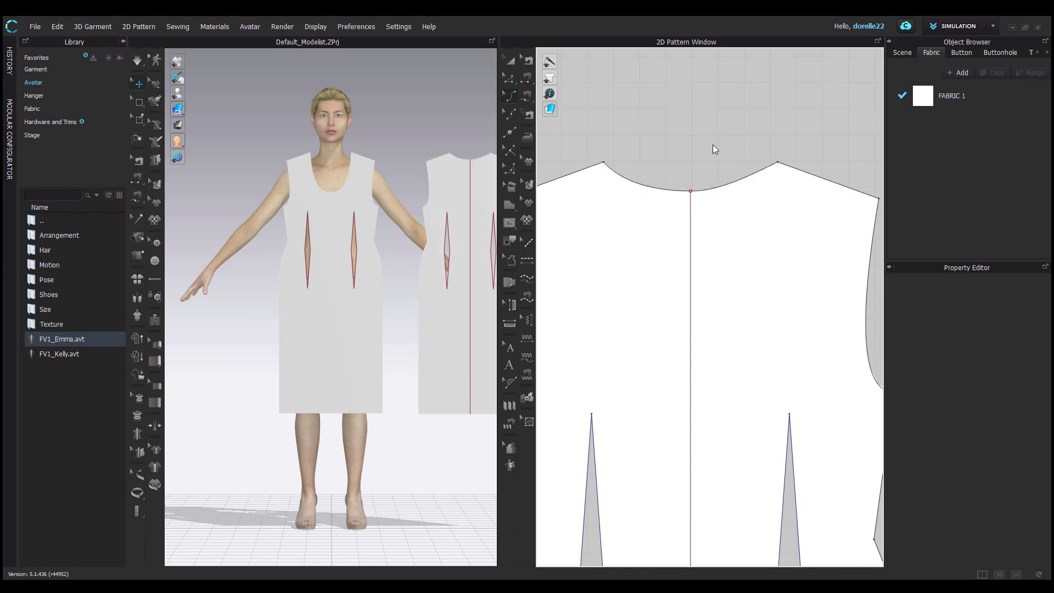
scroll(712, 146, down, 5)
click(707, 196)
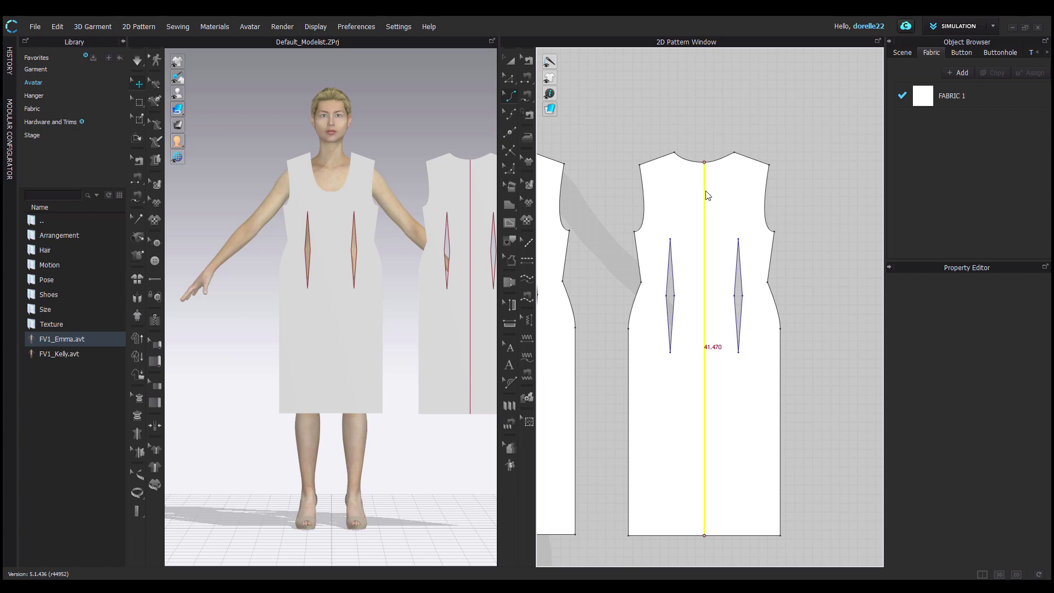
Step: Cut & Sew the piece along its centre line into two halves
click(511, 79)
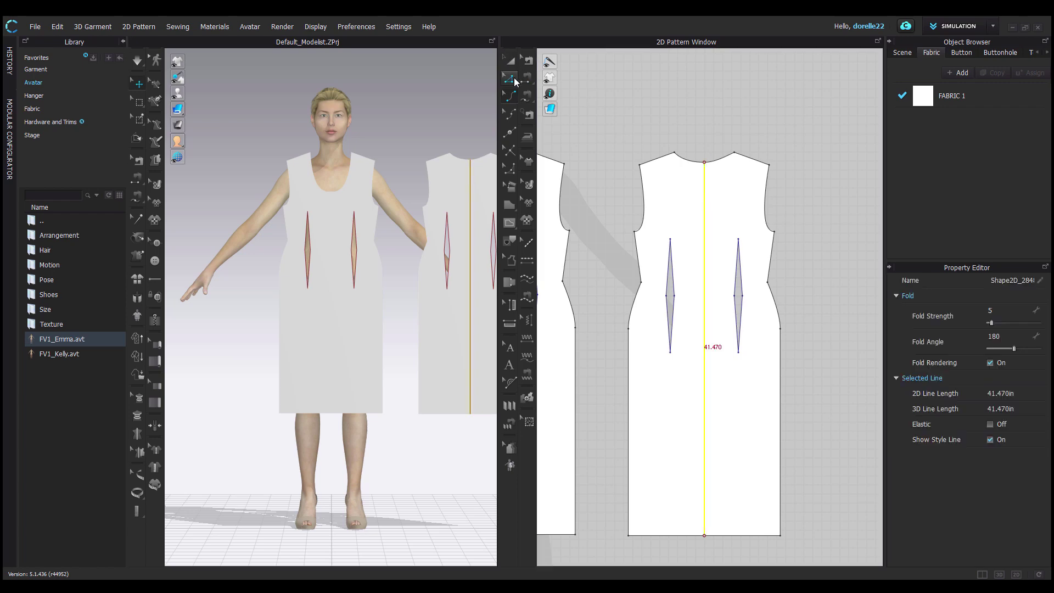
click(849, 206)
click(706, 251)
right_click(704, 246)
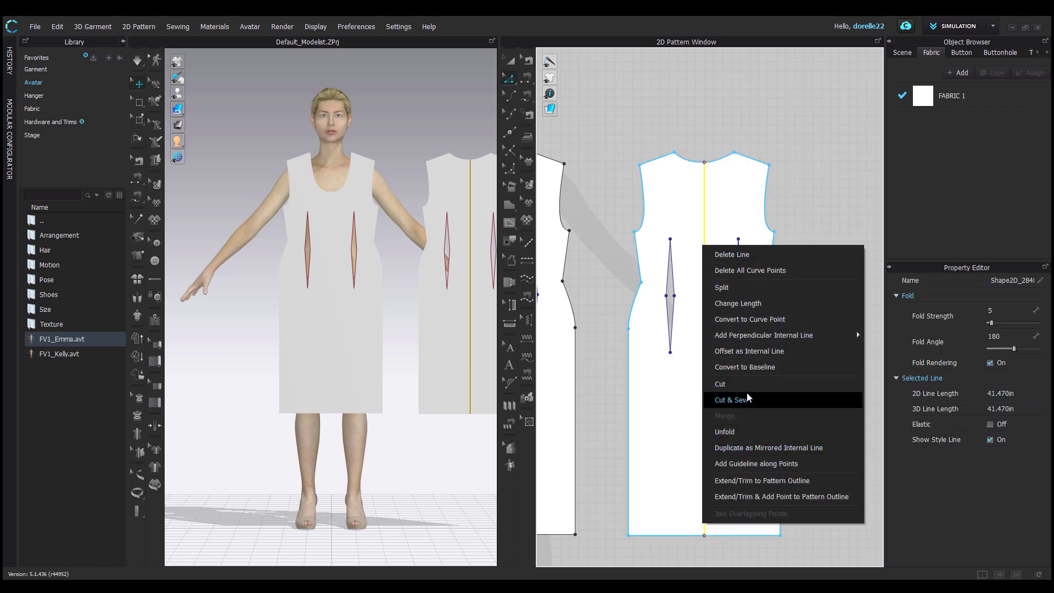
click(754, 386)
click(842, 313)
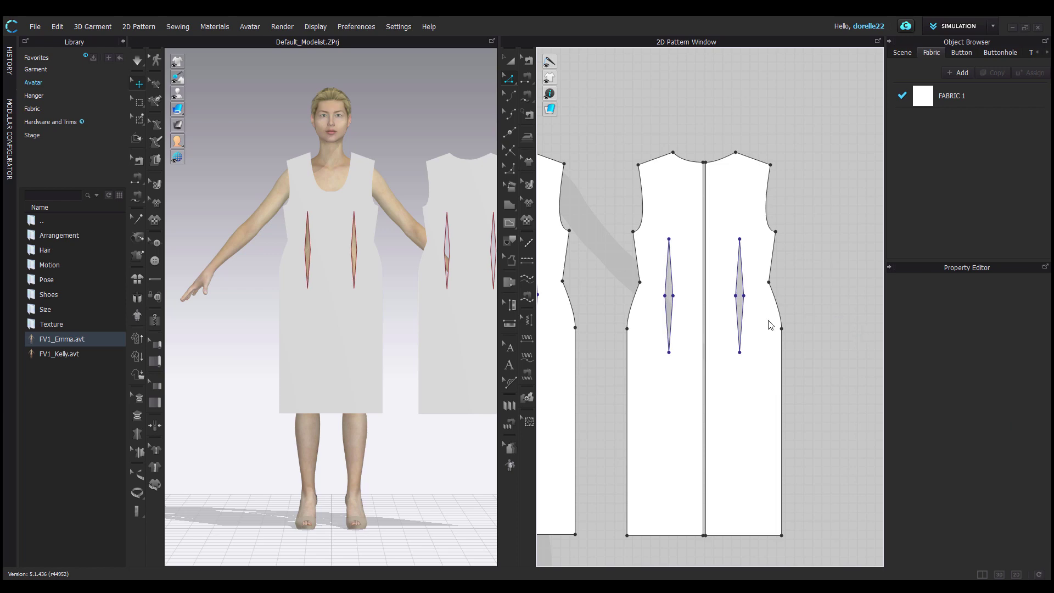
Step: Delete the right half and rebuild it as a mirrored copy via Unfold Symmetric Editing (with Sewing)
key(a)
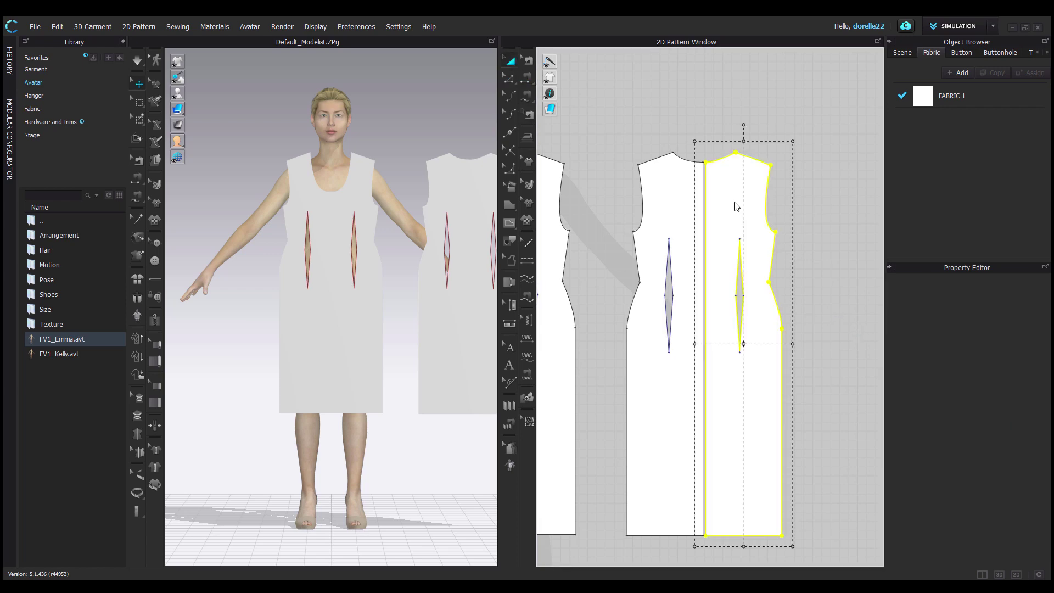
click(717, 215)
key(Delete)
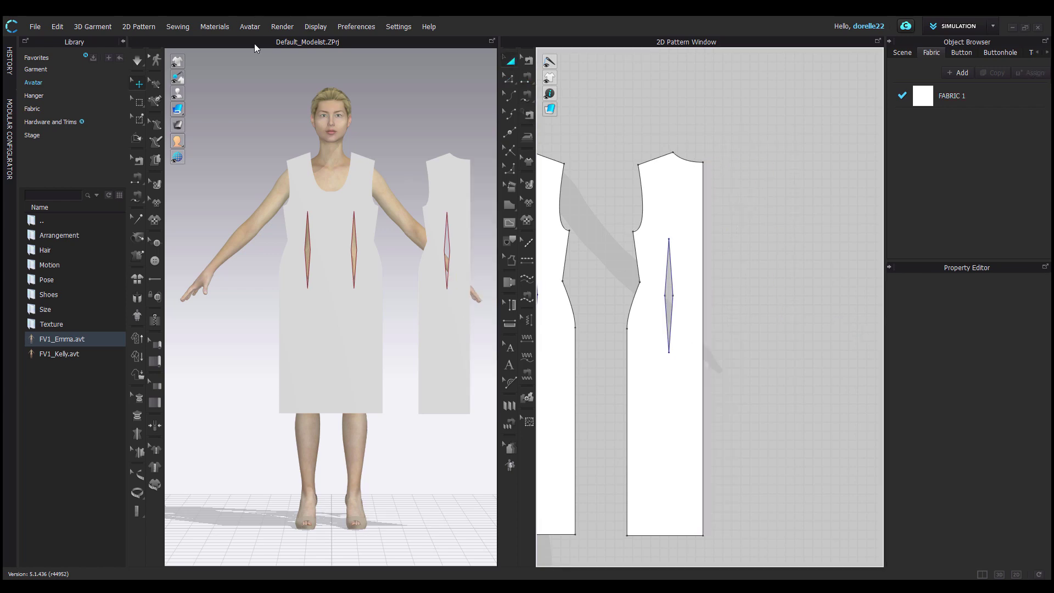
click(513, 78)
click(704, 331)
right_click(704, 331)
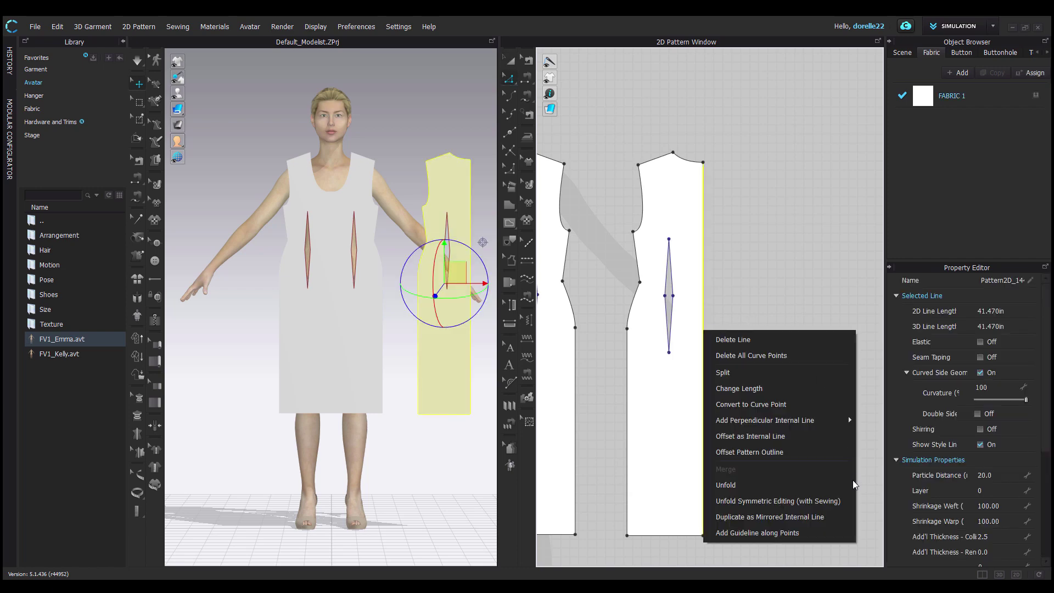
click(848, 502)
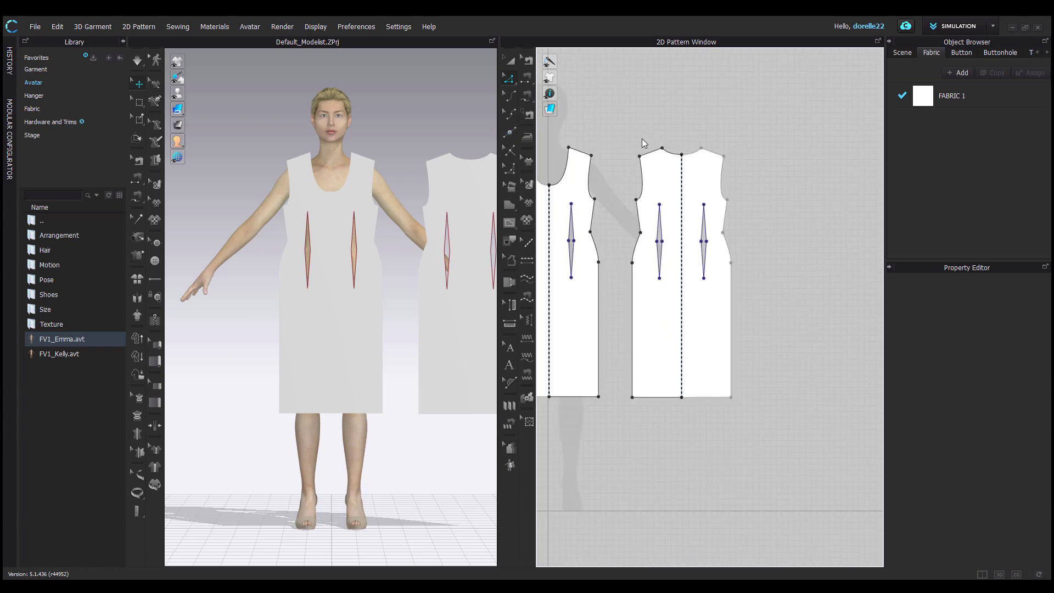
Step: Sew the upper side seam and shoulder seam between the front and back pieces
scroll(642, 138, down, 4)
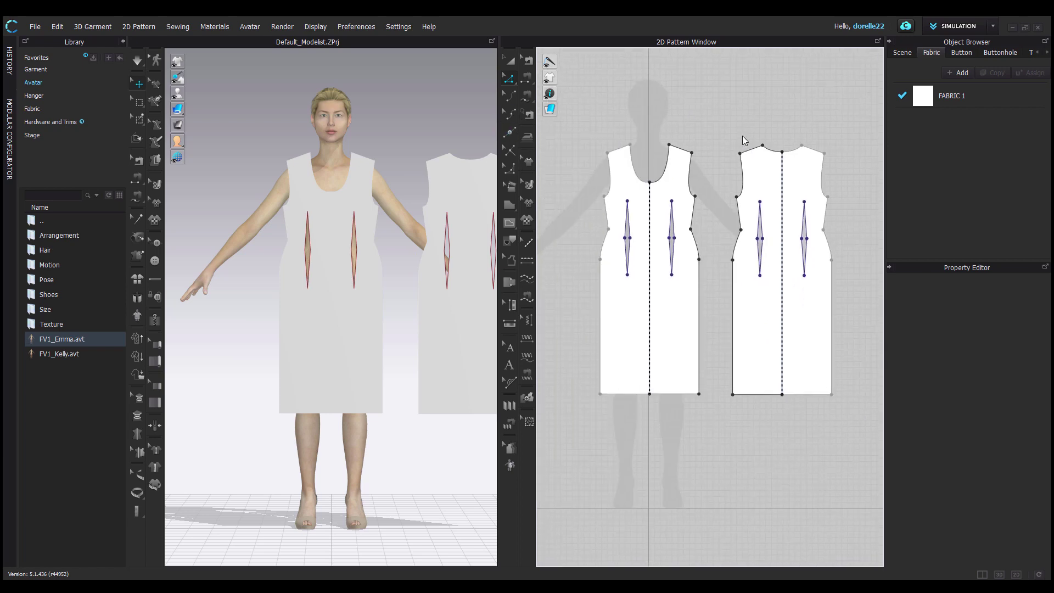
click(526, 77)
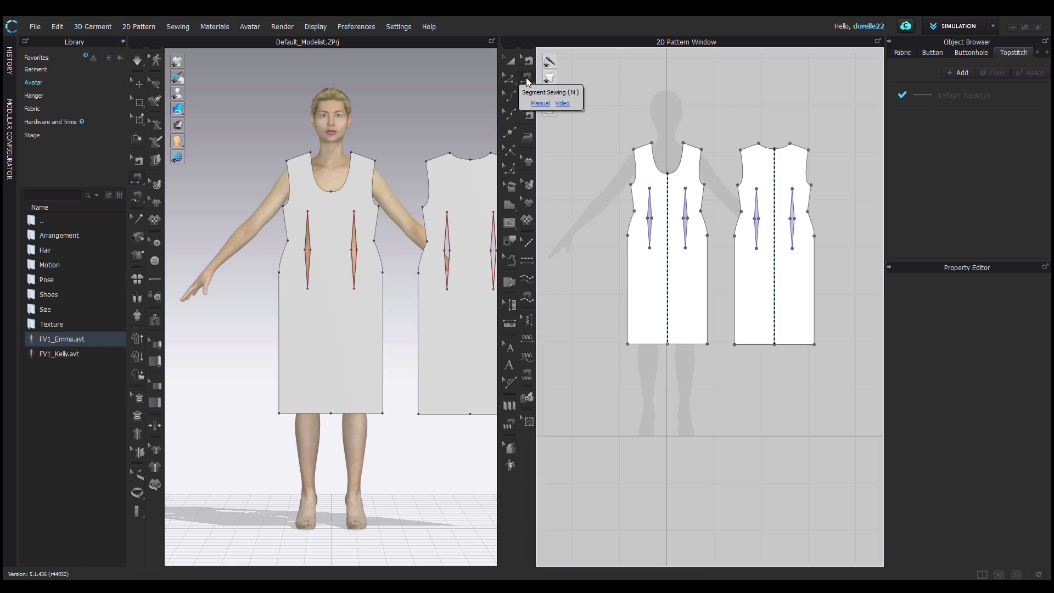
click(738, 199)
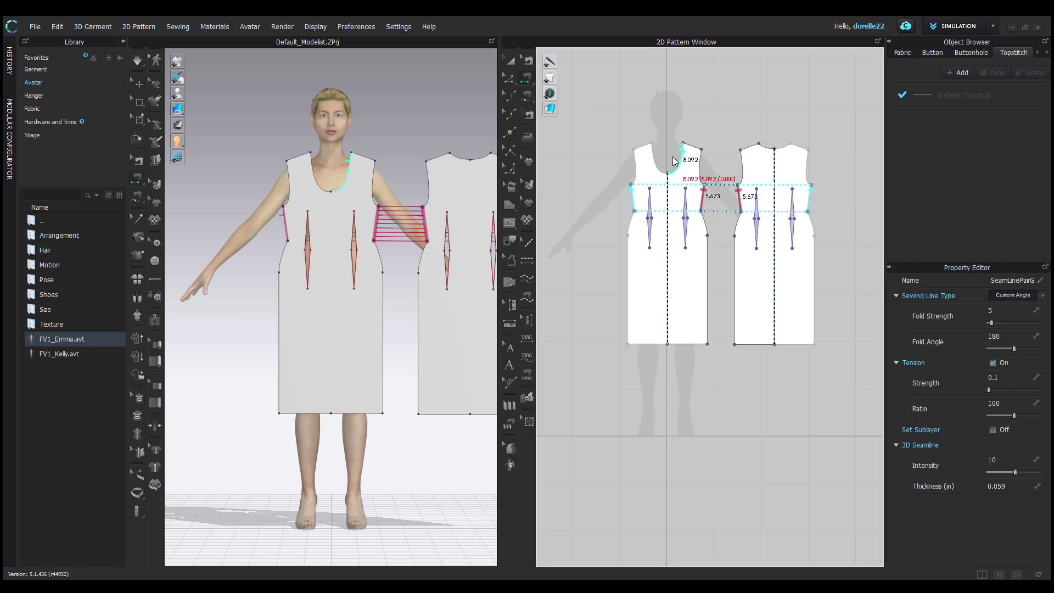
click(752, 150)
click(700, 151)
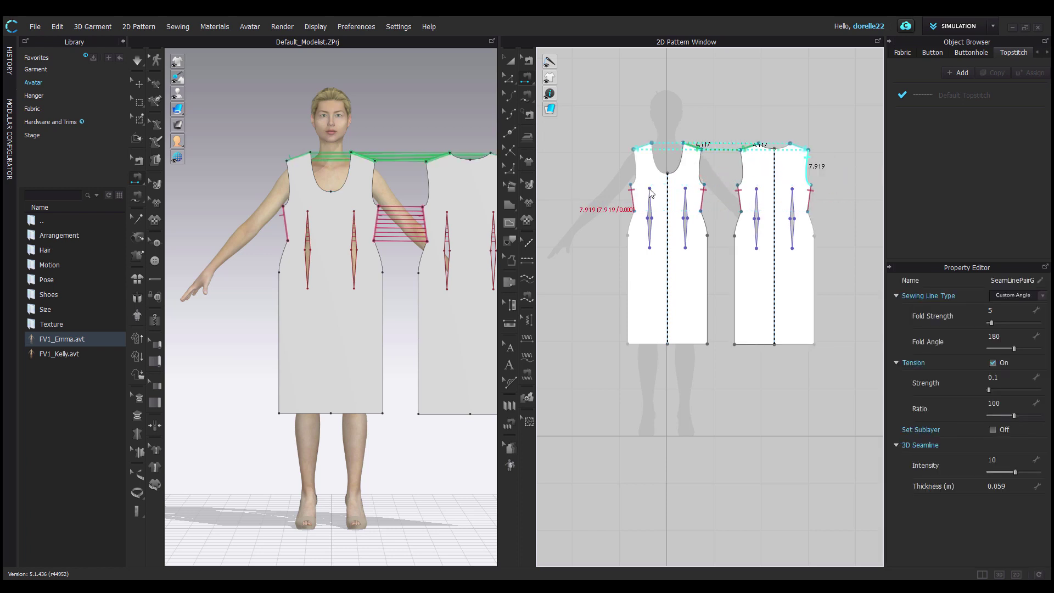
Step: Free-sew the front and back side seams from below the waist down to the hem
click(528, 97)
click(703, 213)
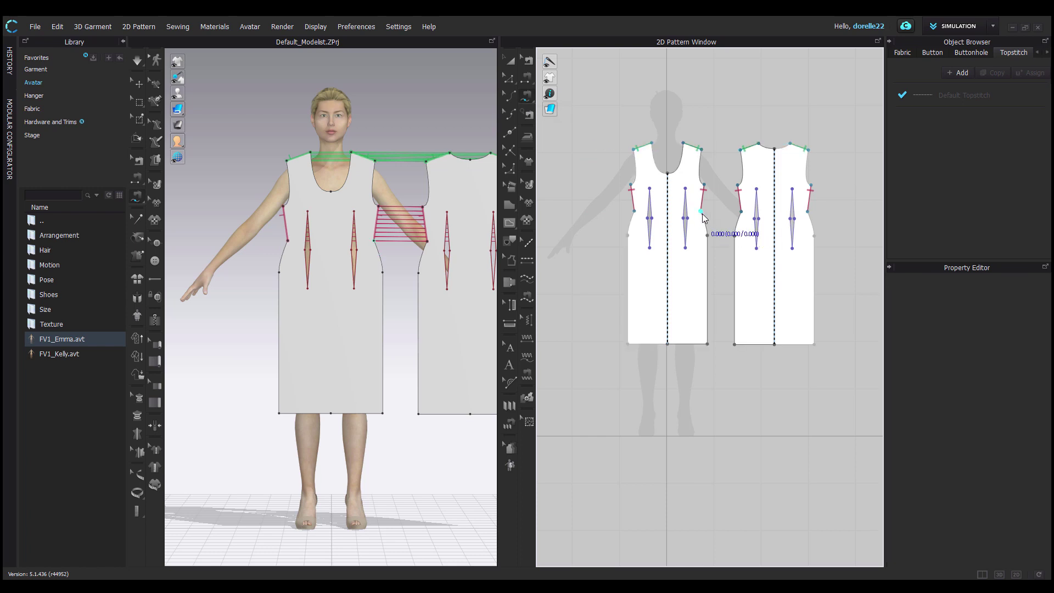
click(708, 343)
click(741, 211)
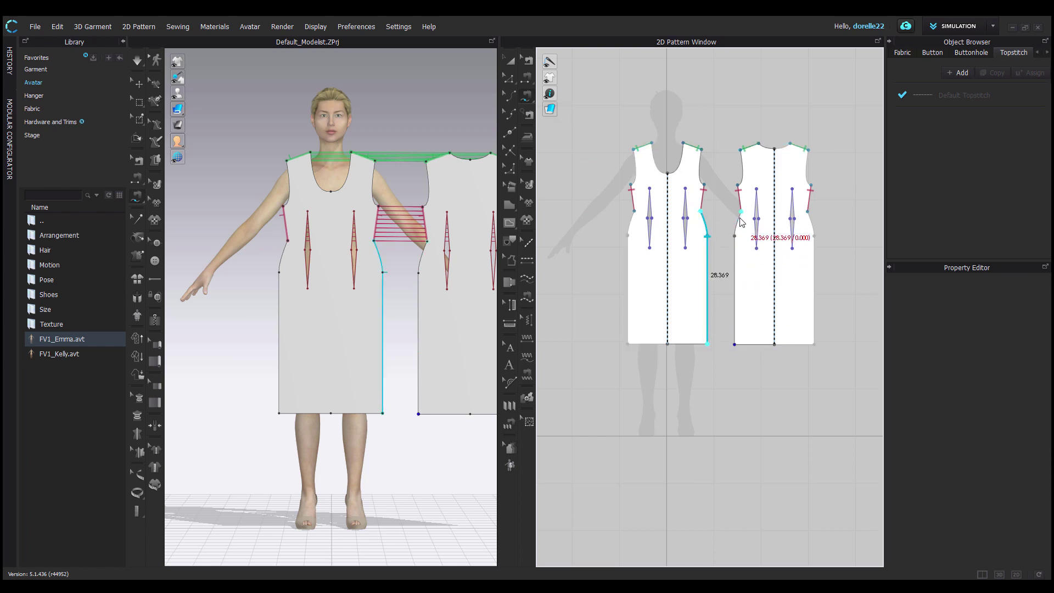
click(736, 344)
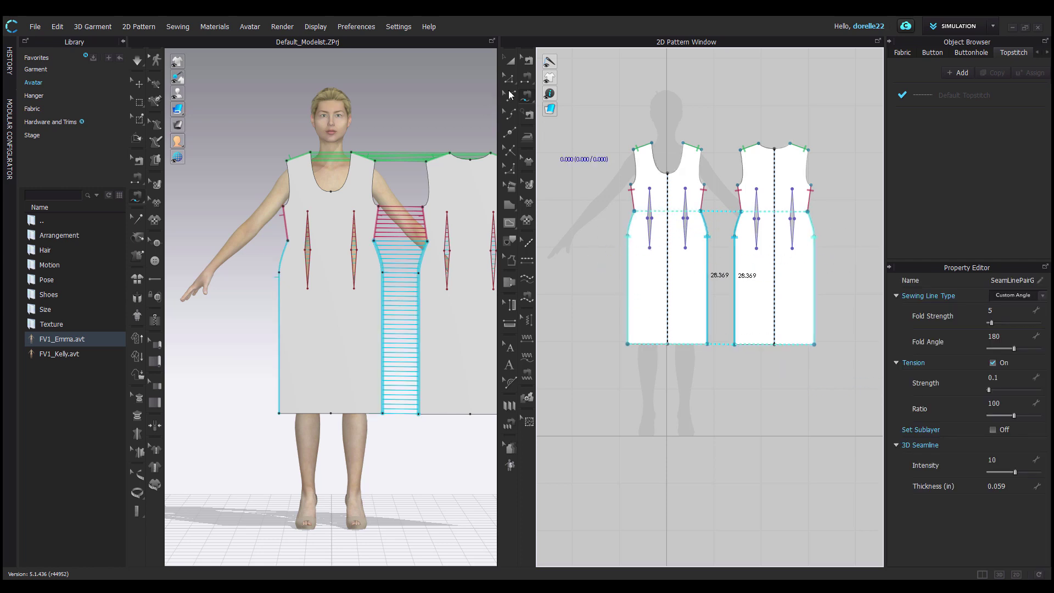
Step: Sew the upper and lower legs of each waist dart together
click(527, 82)
scroll(634, 202, up, 5)
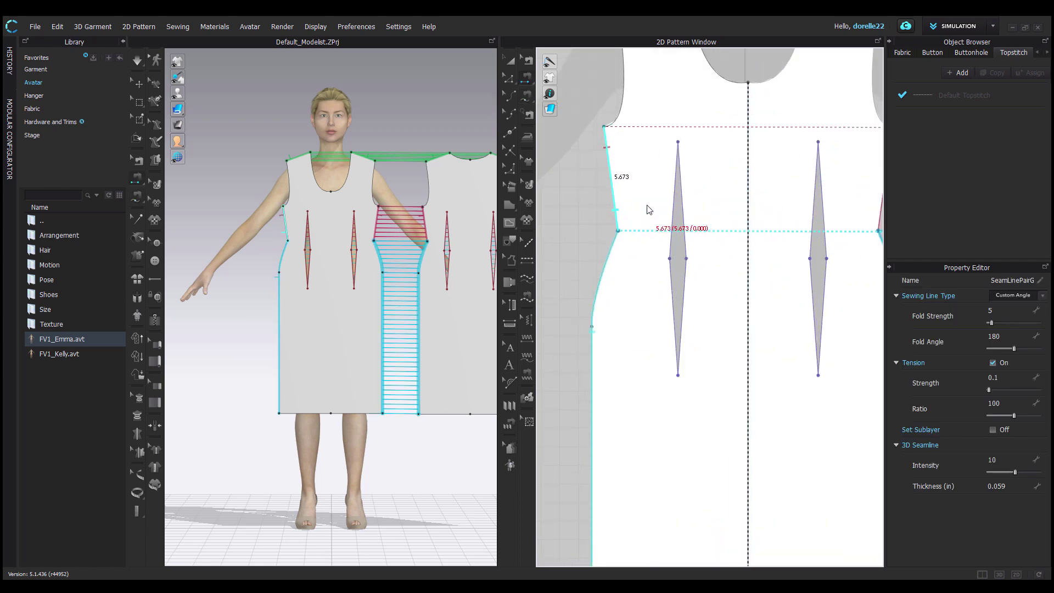
click(665, 209)
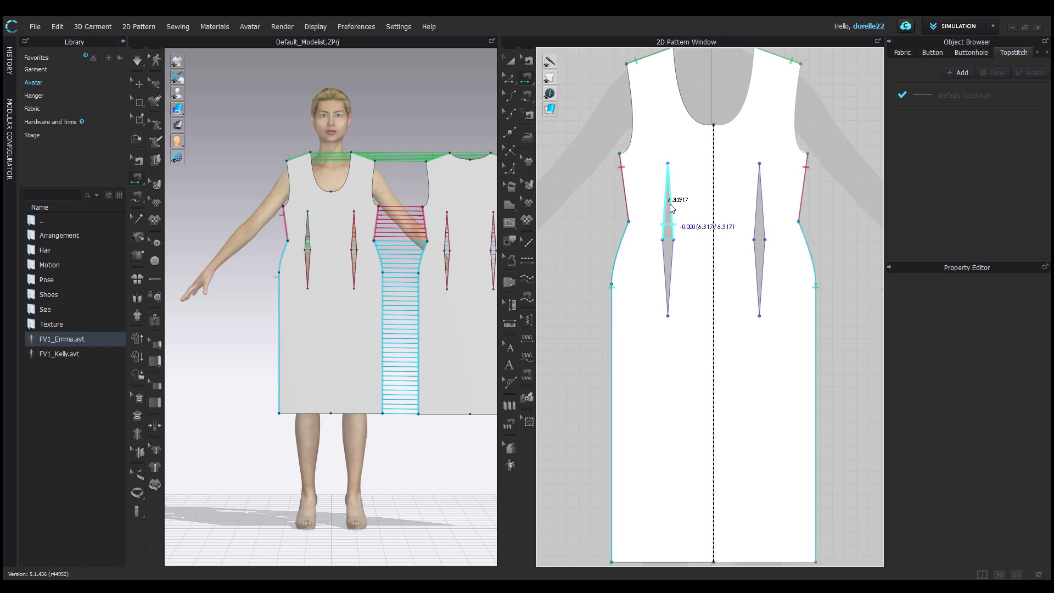
click(664, 258)
click(663, 262)
click(672, 264)
scroll(802, 209, down, 4)
scroll(771, 219, up, 5)
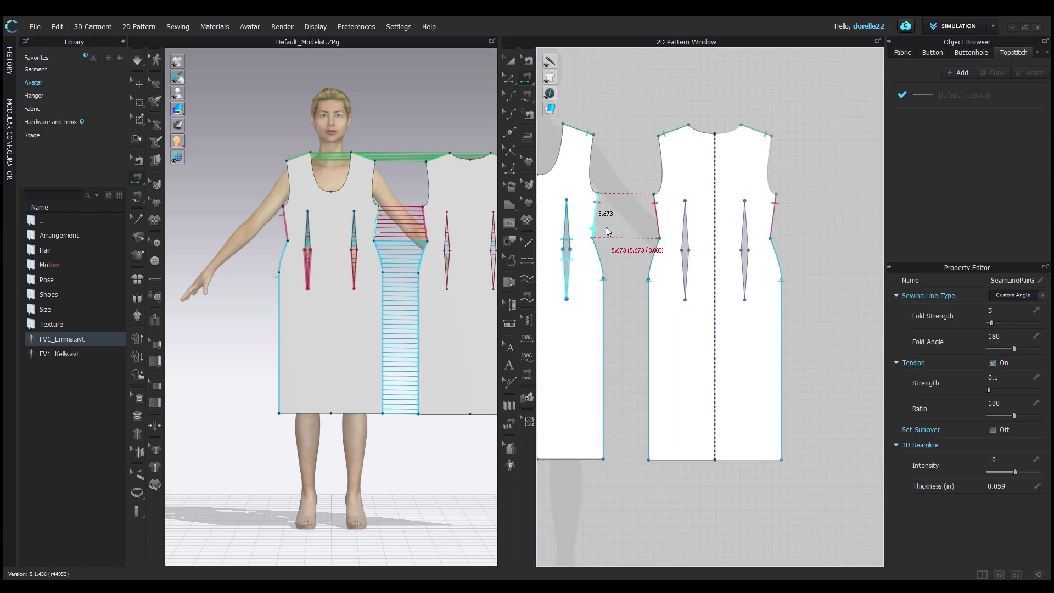
click(694, 239)
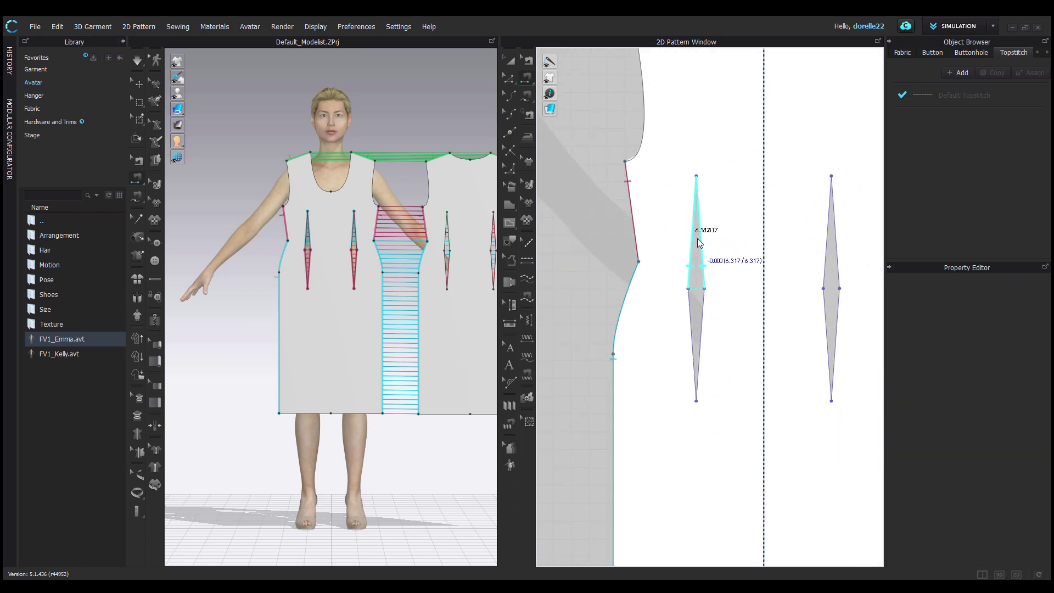
click(690, 319)
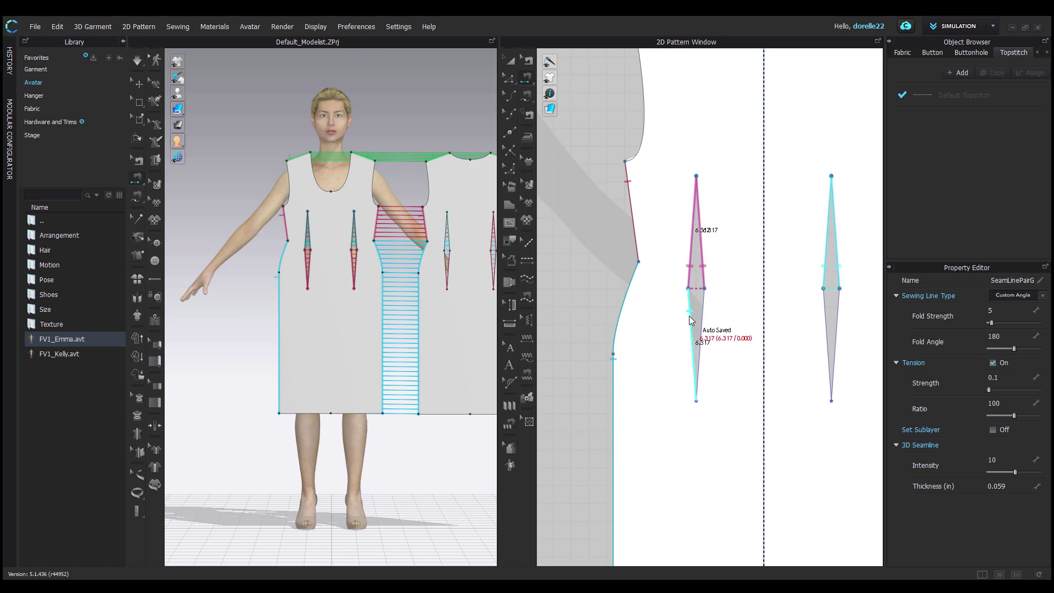
click(701, 319)
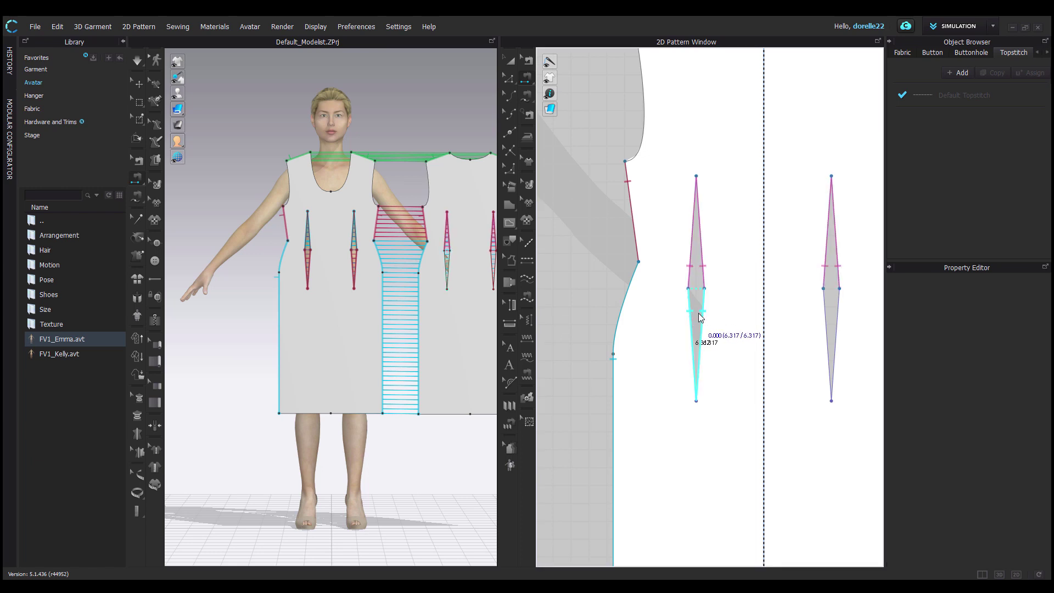
click(823, 298)
Step: Zoom out and pan until both full front and back patterns are visible
scroll(795, 282, down, 3)
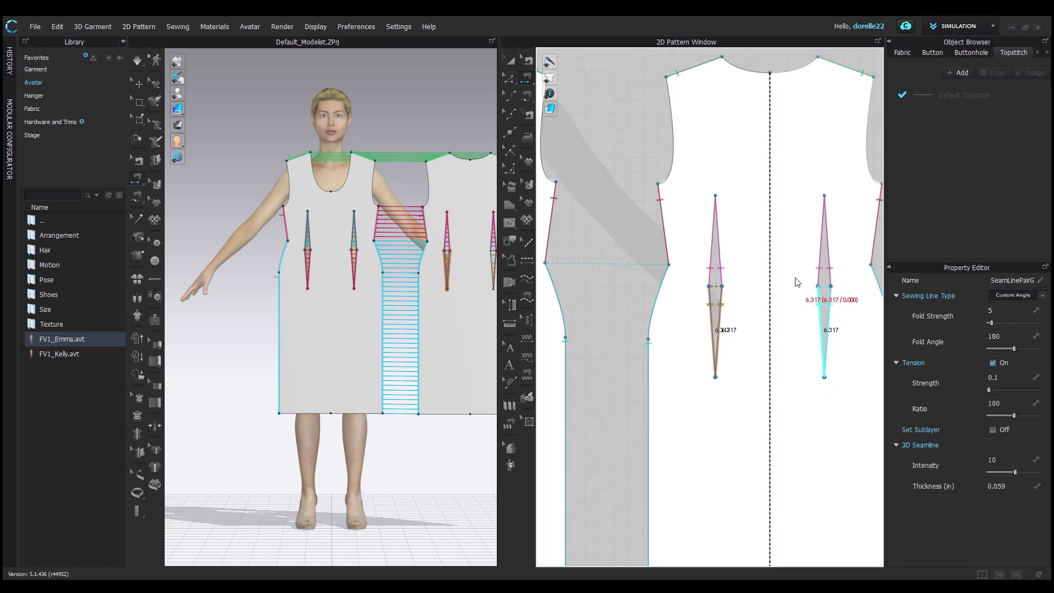
scroll(795, 278, down, 2)
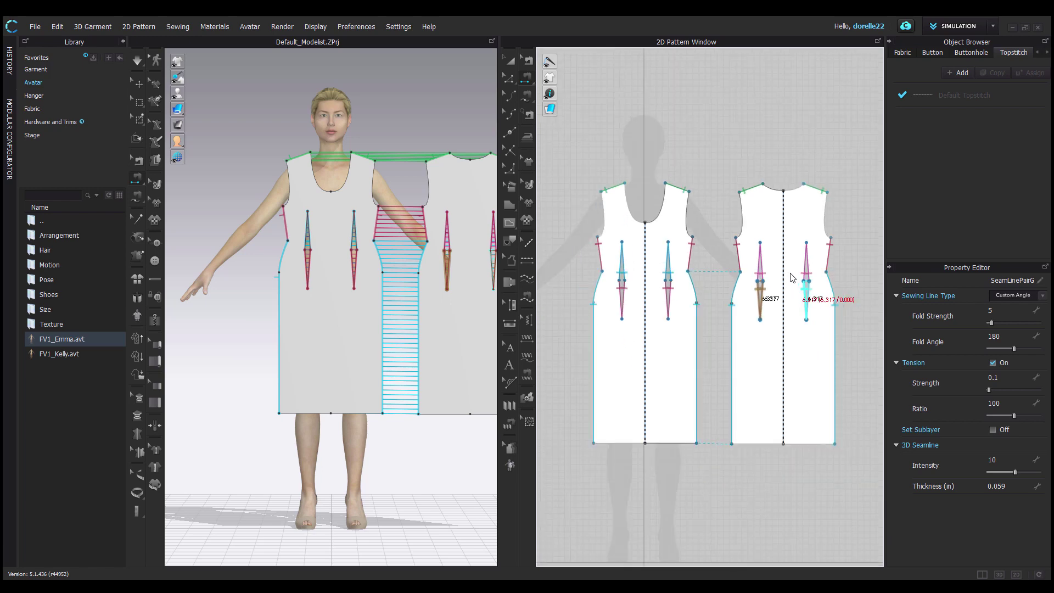
middle_drag(796, 268, 795, 201)
scroll(798, 205, down, 1)
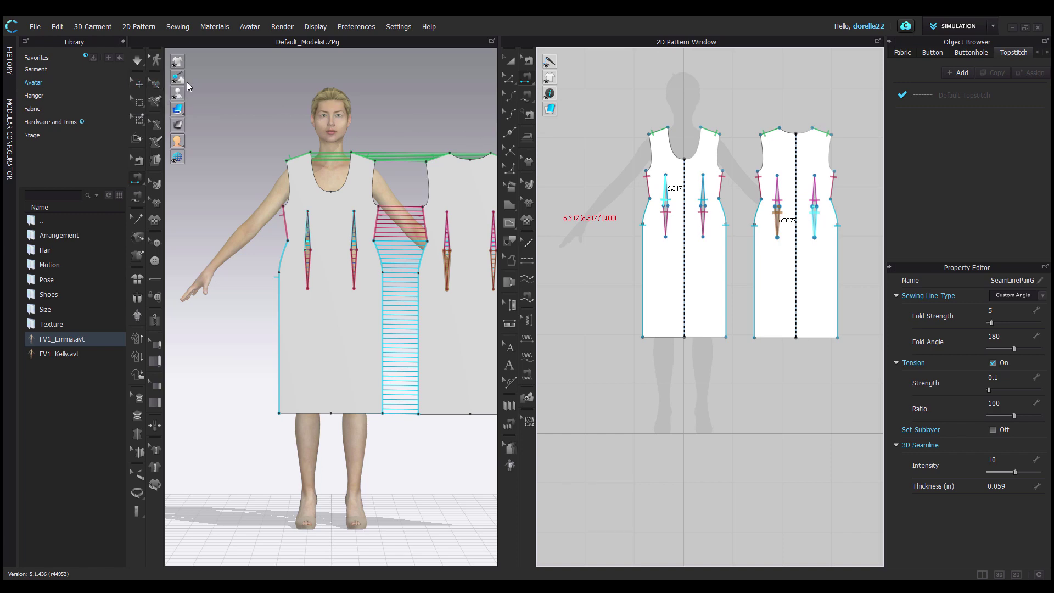
Step: Show the avatar's arrangement points and place the back dress piece on the avatar's back
click(210, 95)
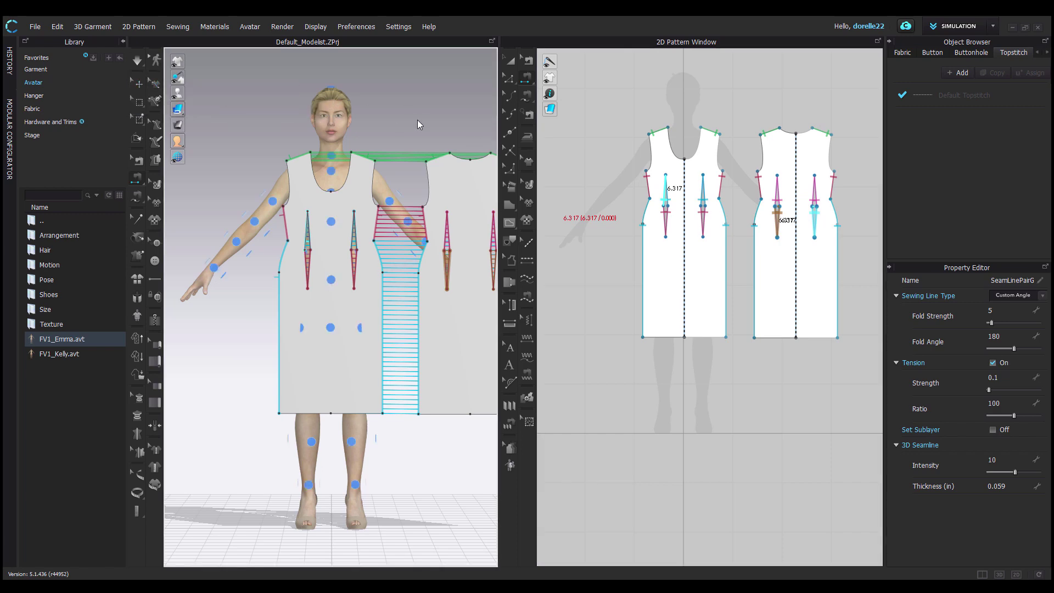
scroll(417, 122, down, 2)
right_drag(416, 122, 170, 131)
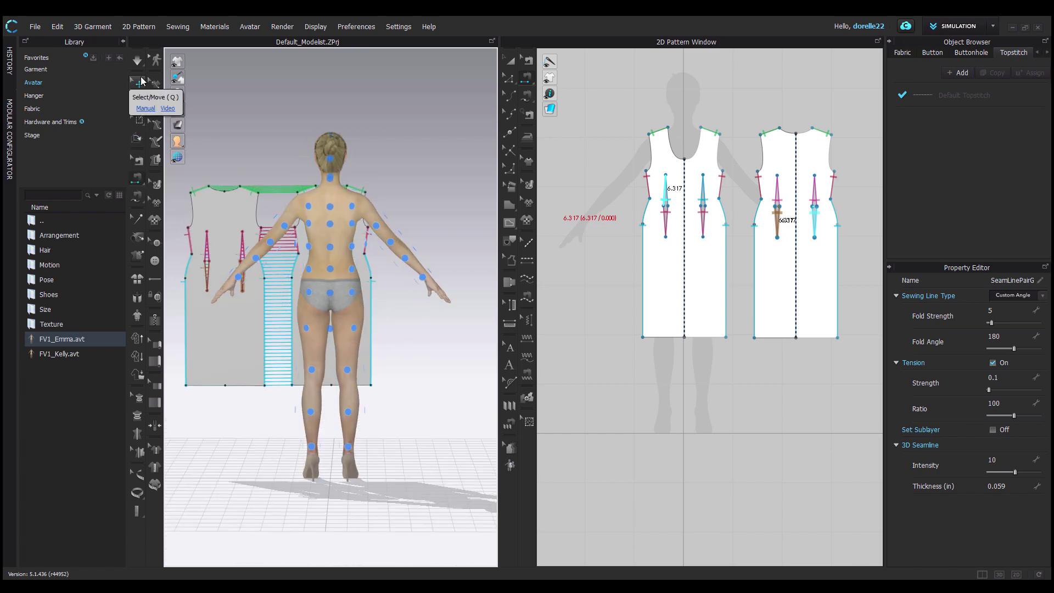
click(139, 86)
click(236, 209)
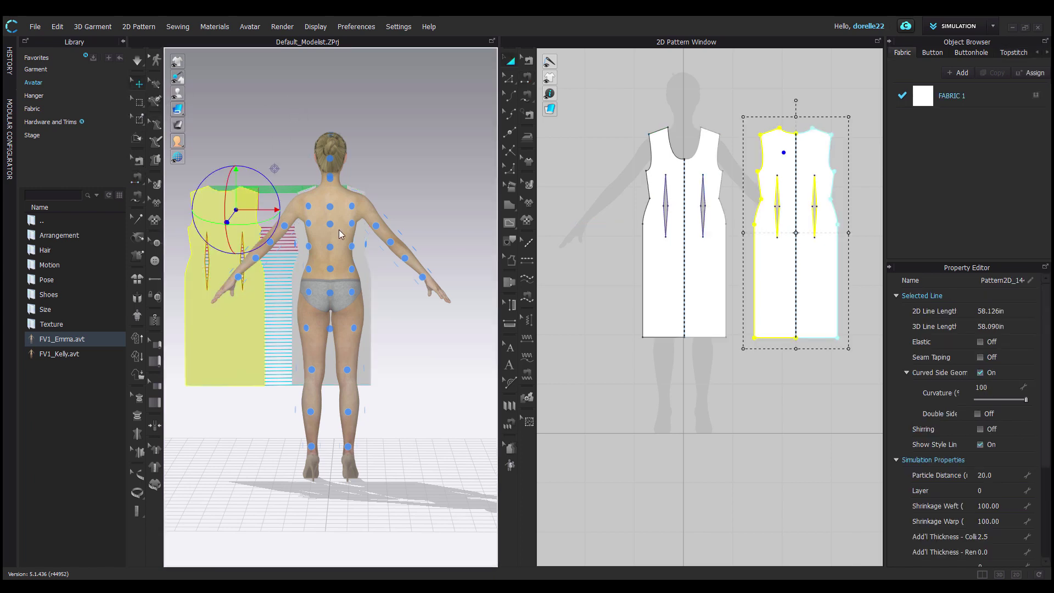
click(330, 296)
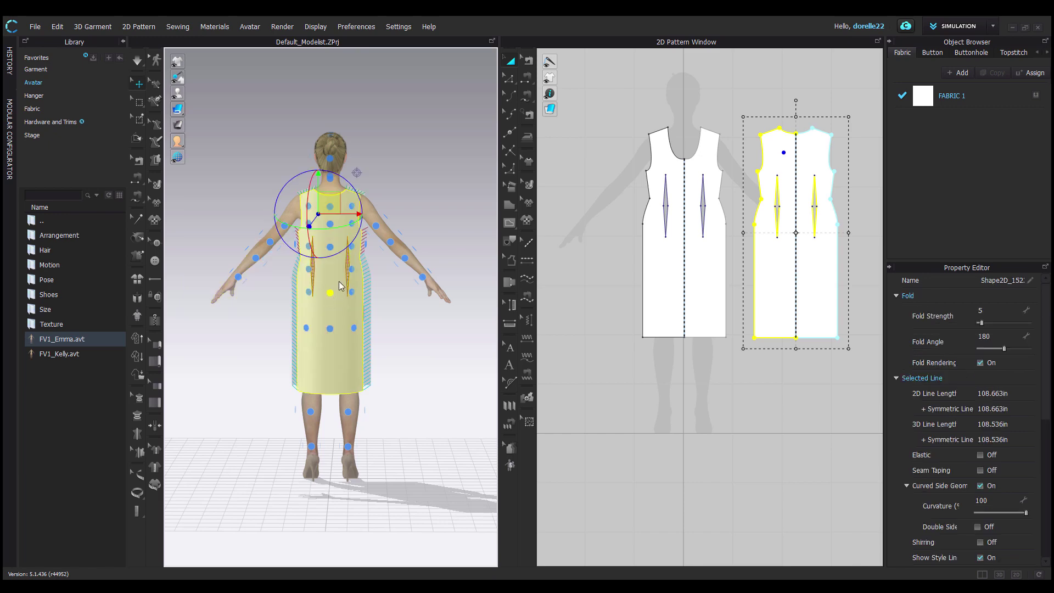
Step: Keep the front dress piece positioned on the avatar's front, then start simulating the dress
right_drag(434, 204, 338, 212)
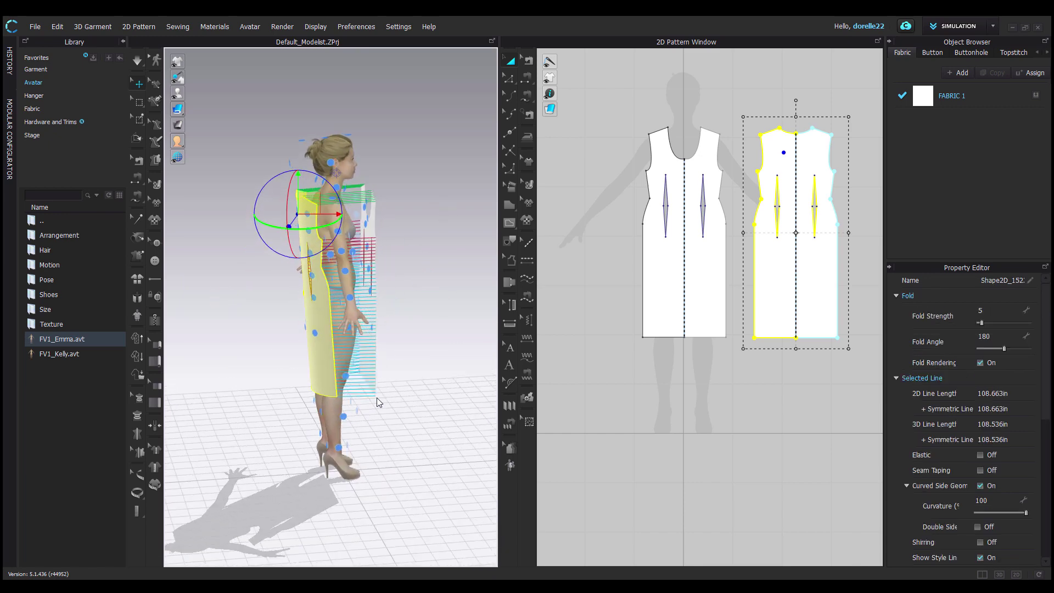
right_drag(422, 405, 634, 401)
right_drag(406, 374, 558, 349)
click(691, 283)
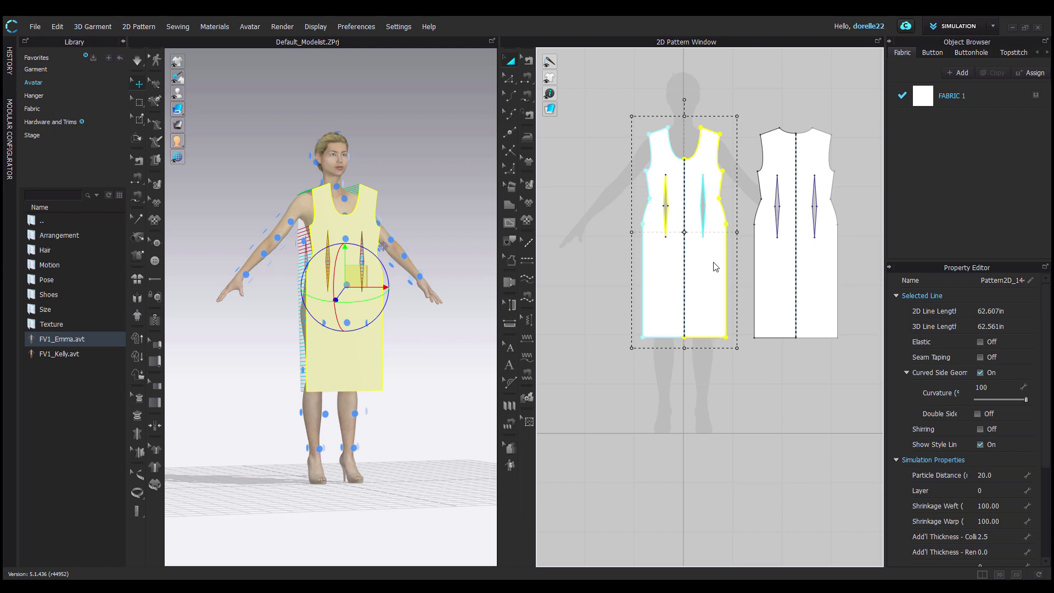
click(778, 276)
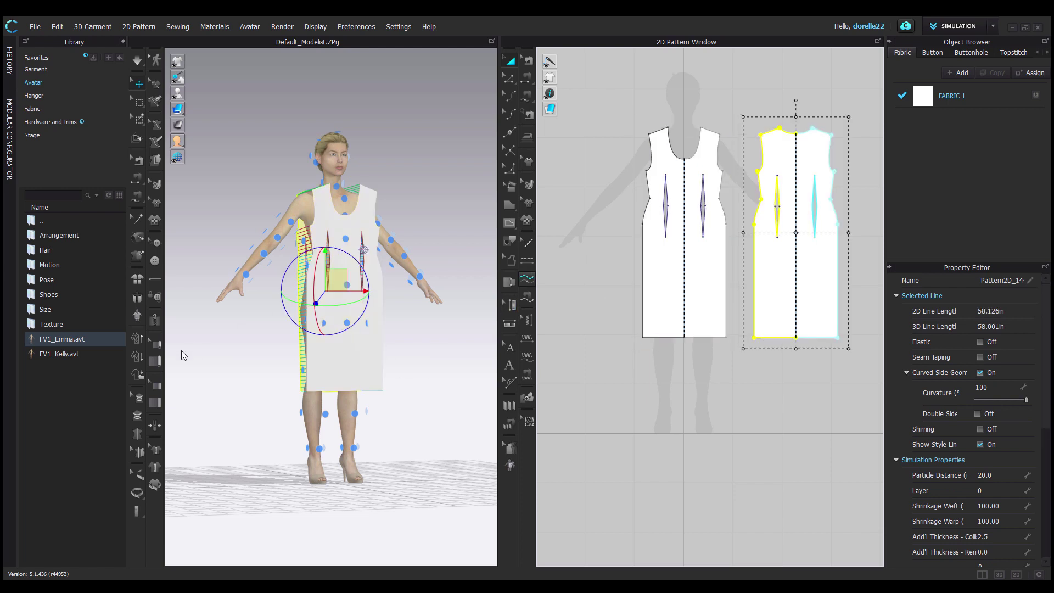
click(679, 267)
right_drag(428, 404, 381, 423)
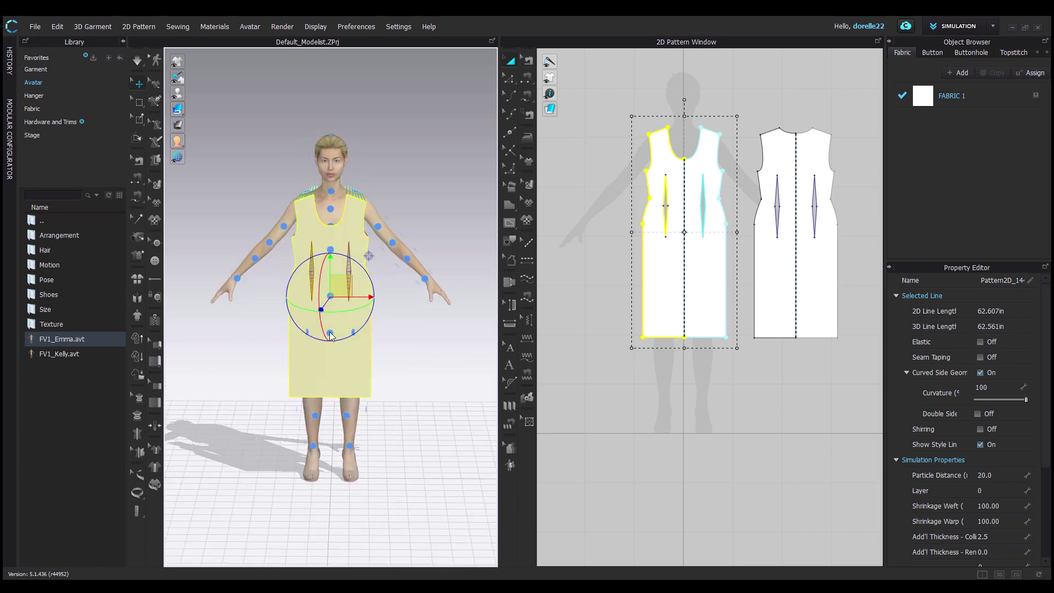
drag(338, 289, 200, 297)
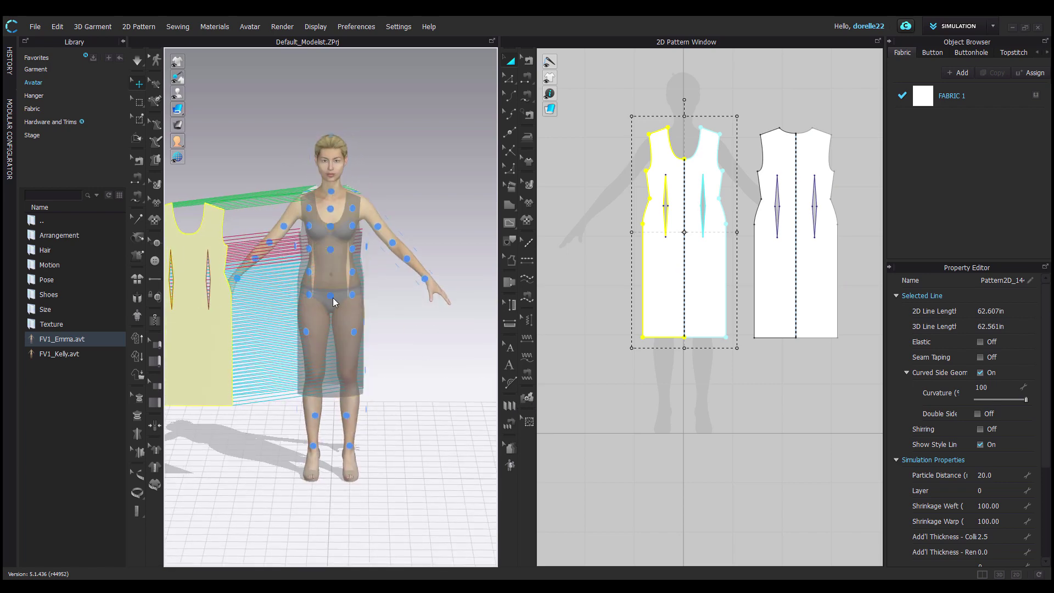
key(ctrl+y)
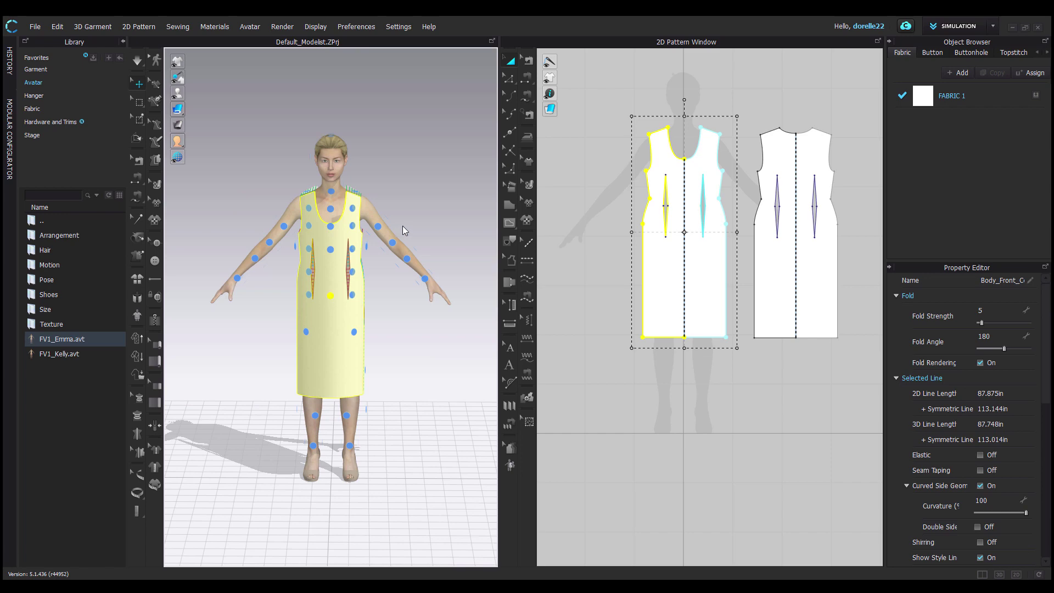
right_drag(418, 226, 322, 220)
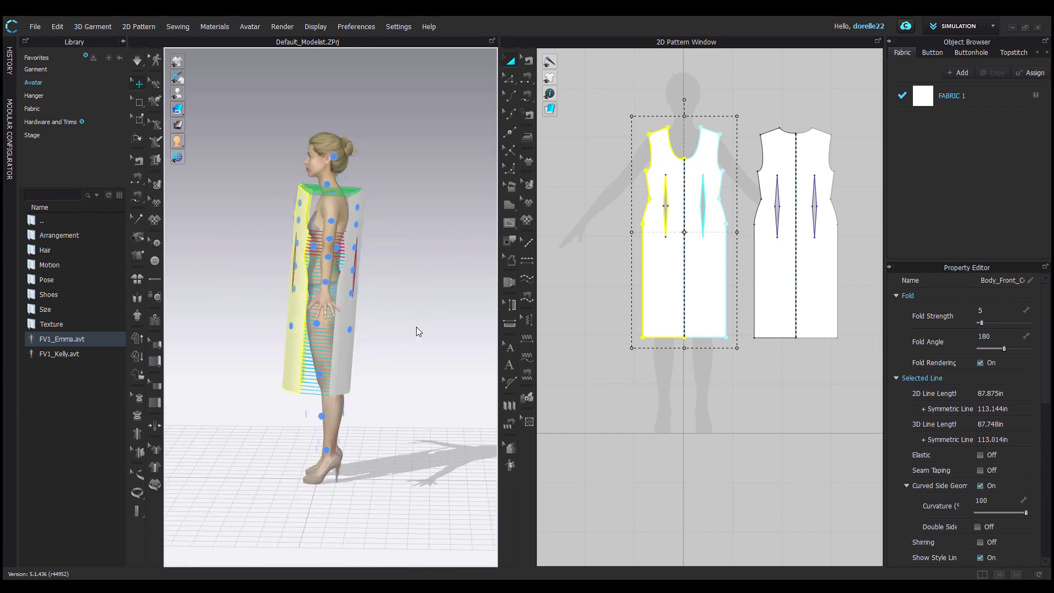
right_drag(437, 327, 494, 324)
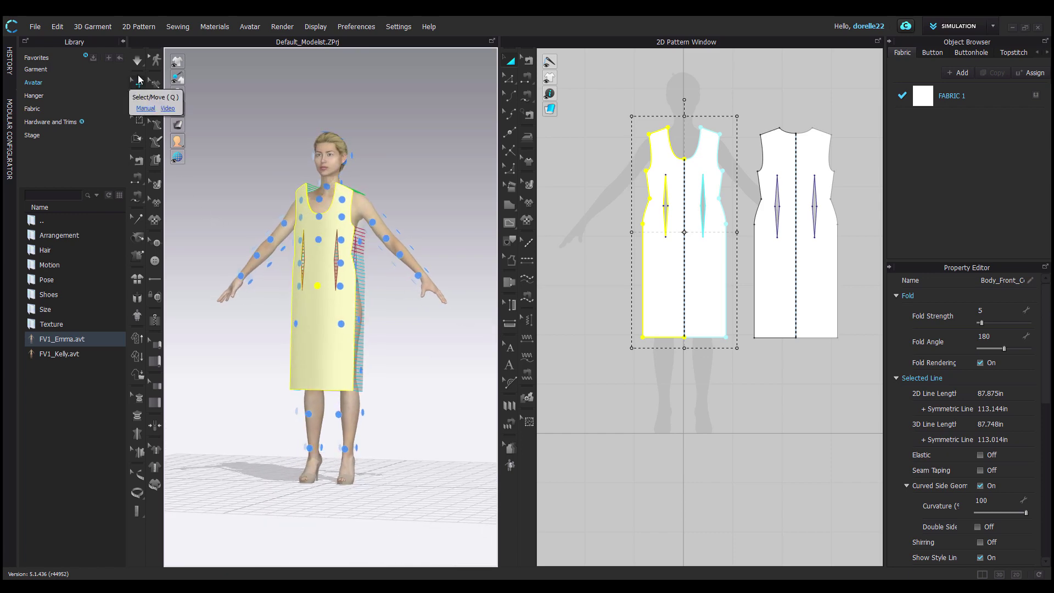
click(137, 62)
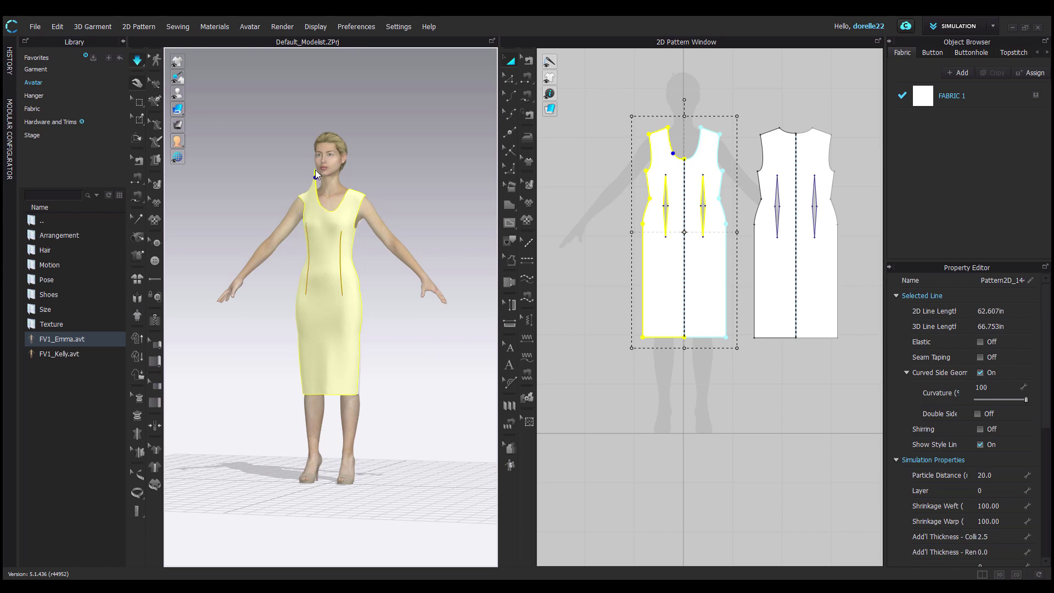
Step: Tug the neckline fabric to settle it, then inspect the dress back, side and front
drag(316, 170, 360, 160)
click(404, 352)
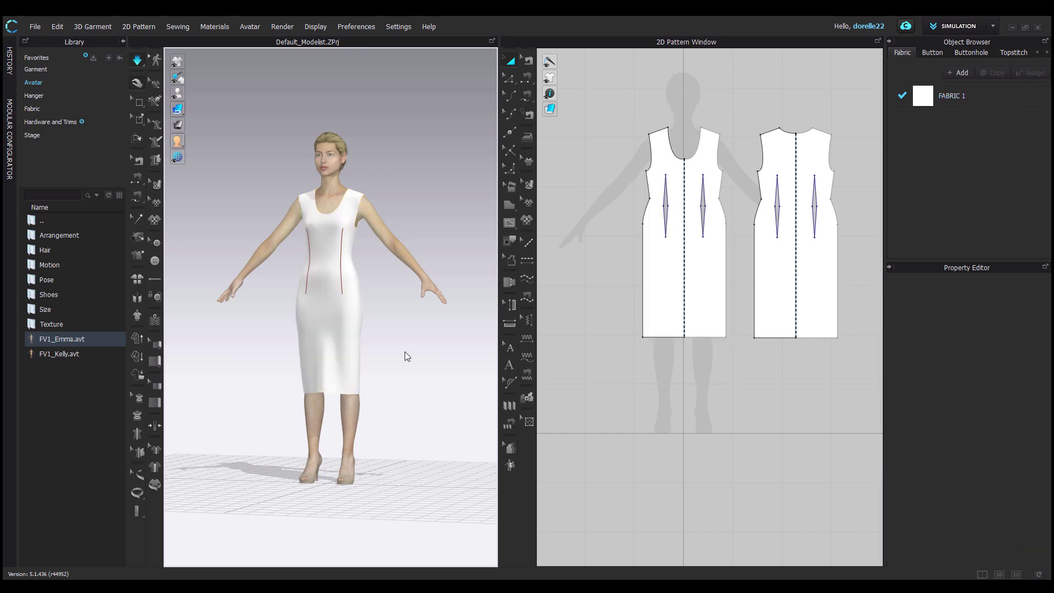
right_drag(404, 352, 623, 363)
click(321, 263)
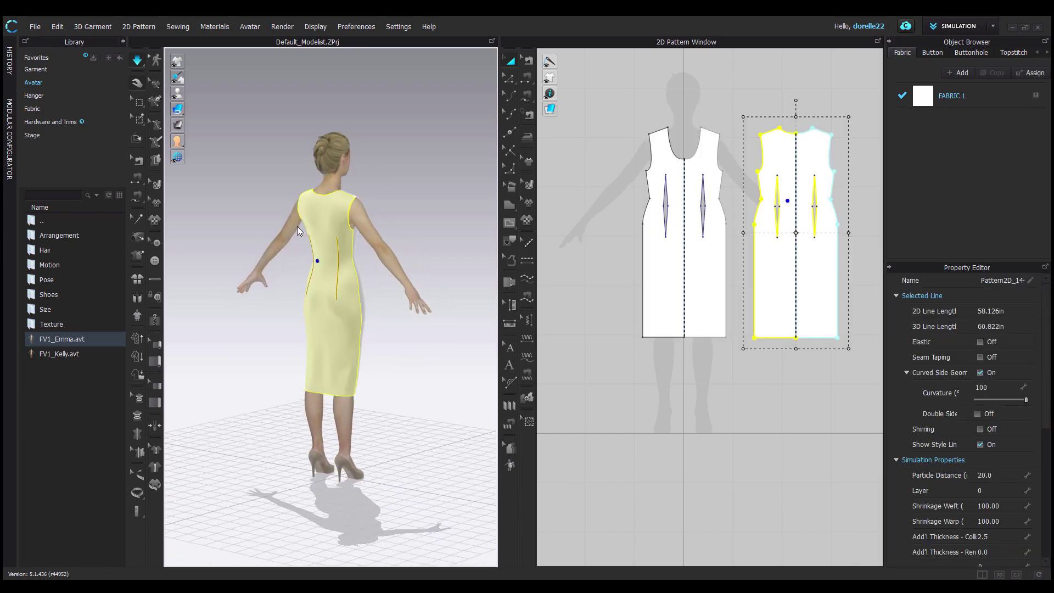
click(311, 314)
right_drag(416, 380, 107, 377)
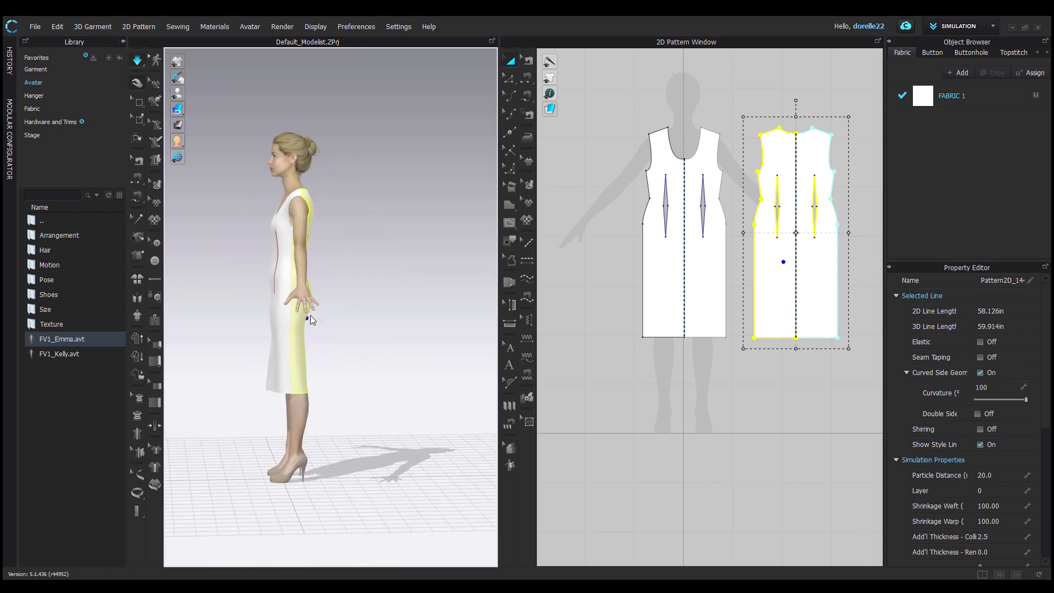
click(274, 222)
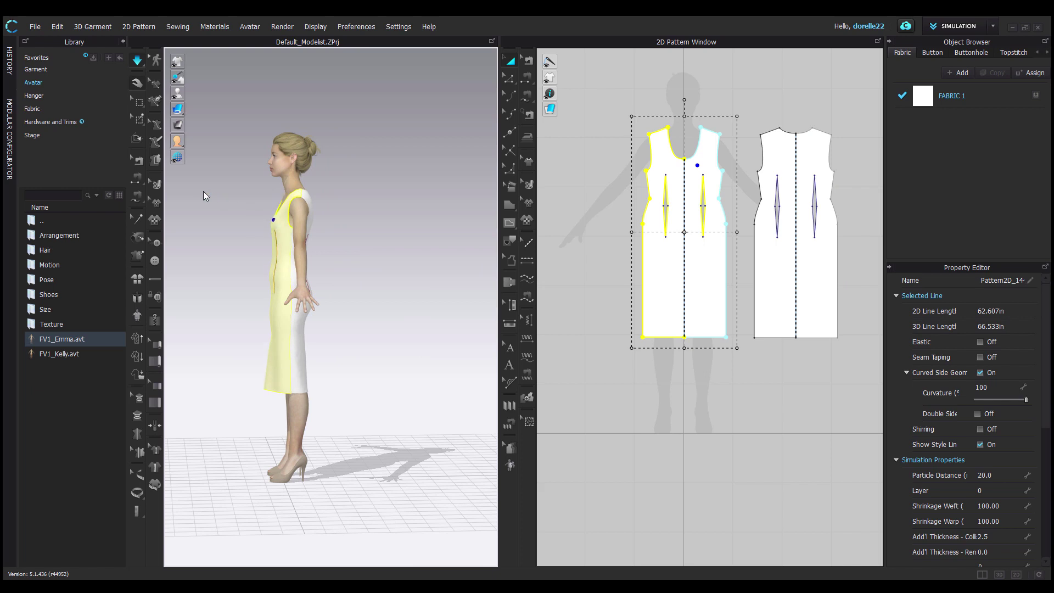
click(291, 340)
right_drag(381, 351, 513, 354)
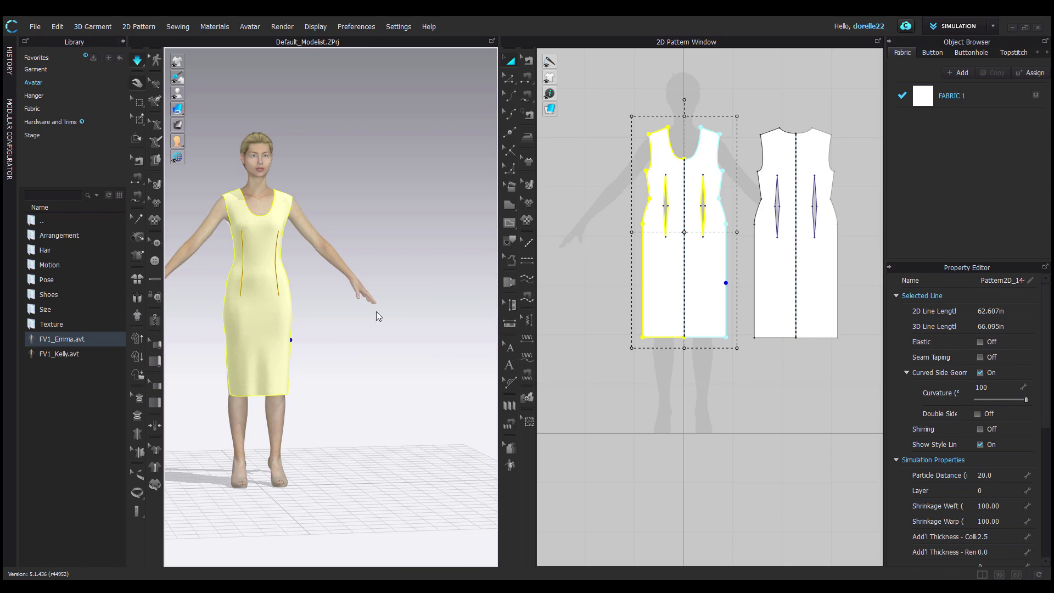
middle_drag(401, 296, 441, 275)
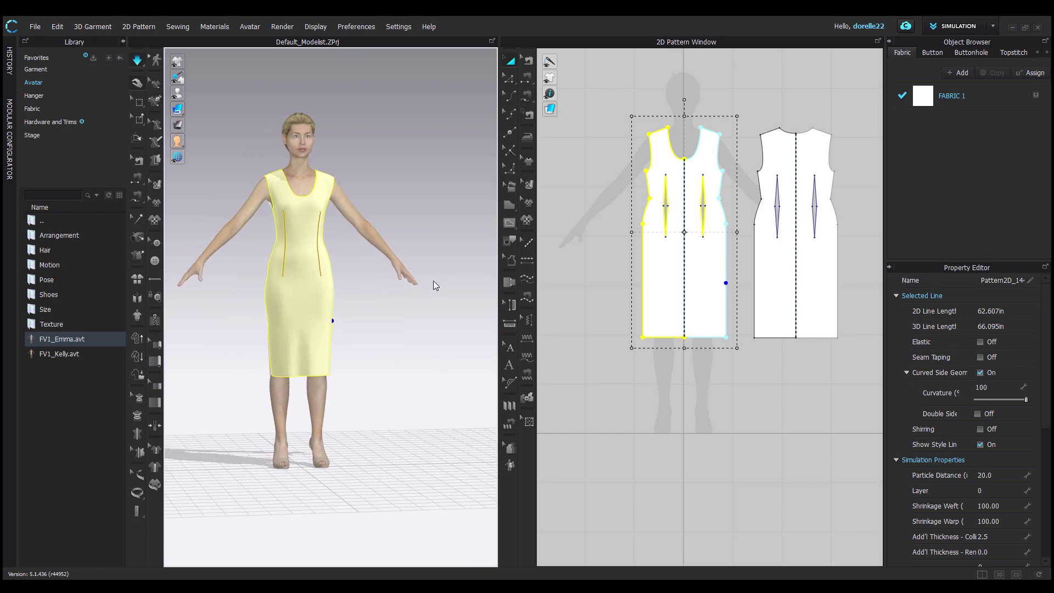
scroll(433, 285, up, 3)
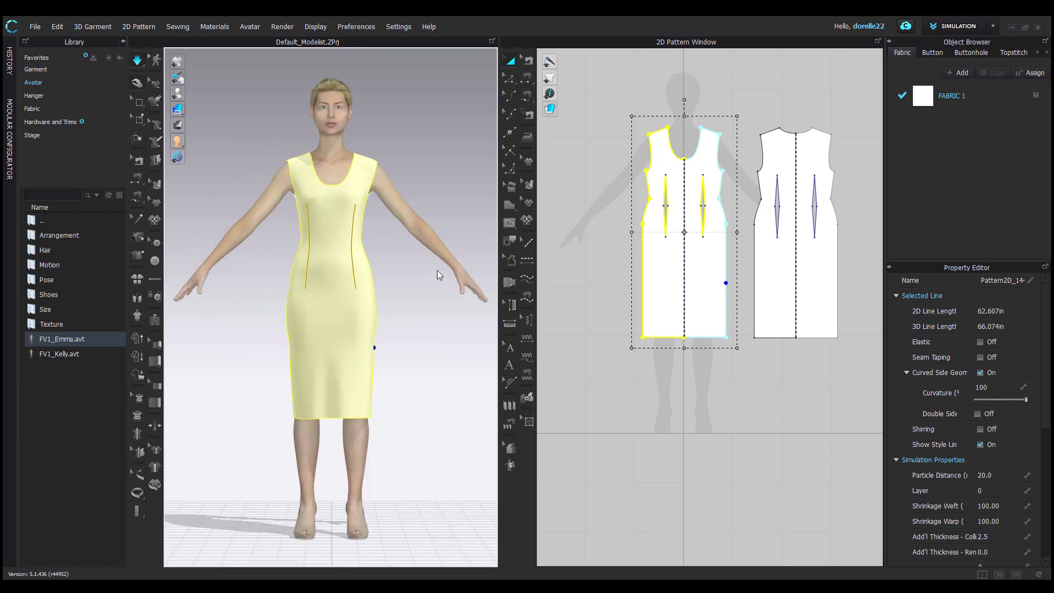
Step: Cycle through the three-quarter, side, top, profile and back camera presets (keys 3, 4, 5, 6, 8)
key(3)
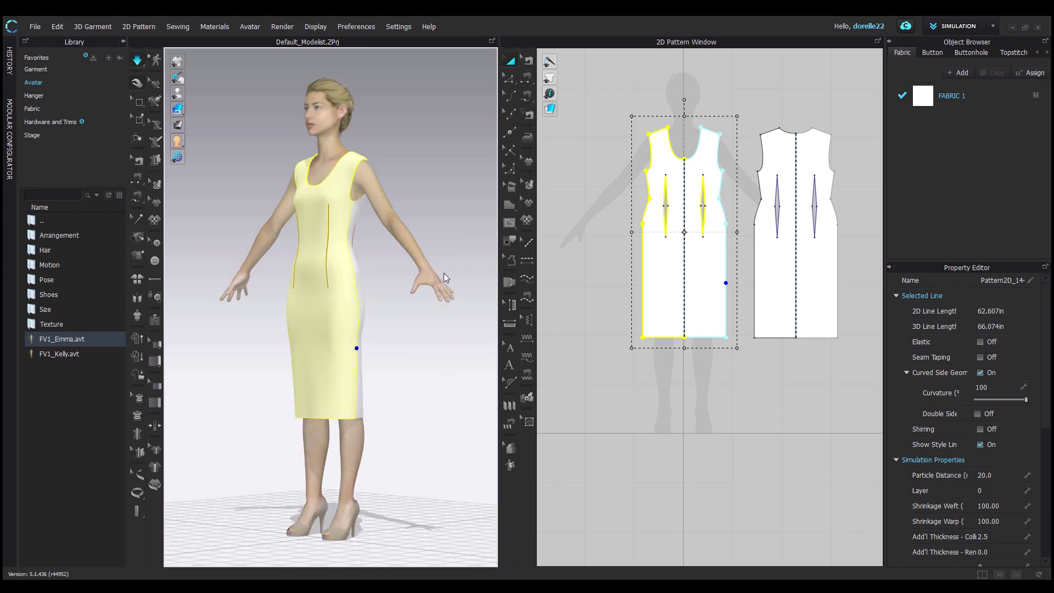
key(4)
key(5)
key(6)
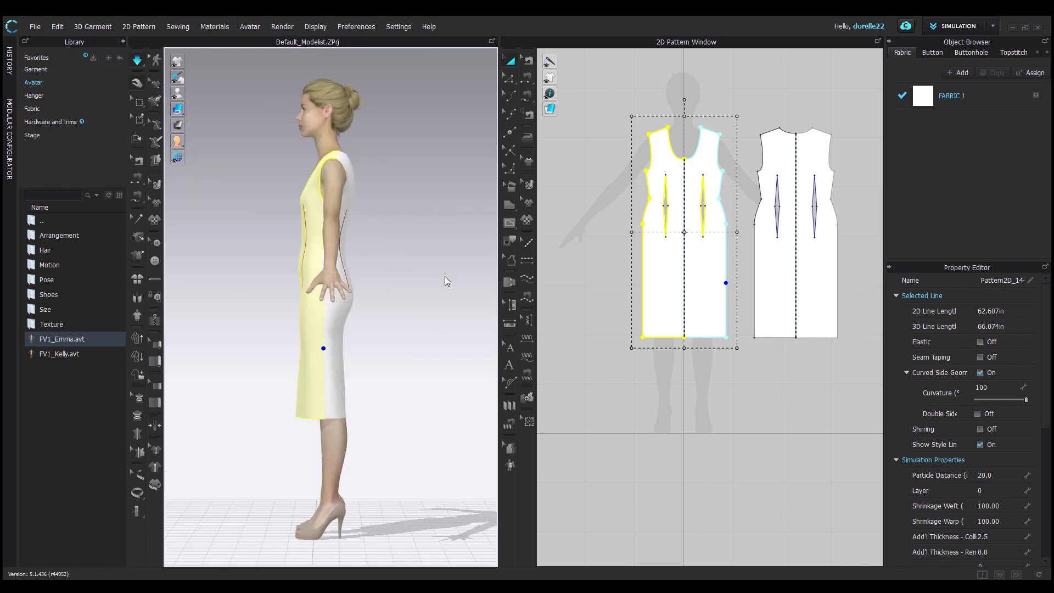
key(8)
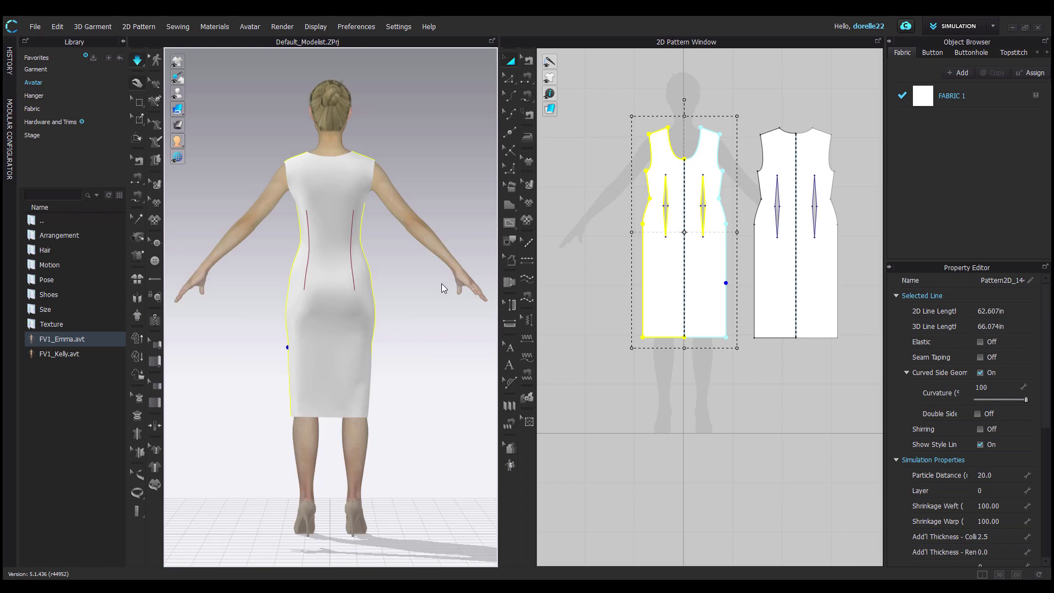
Step: From the front view, widen the front dress piece outward and the back piece to match
key(2)
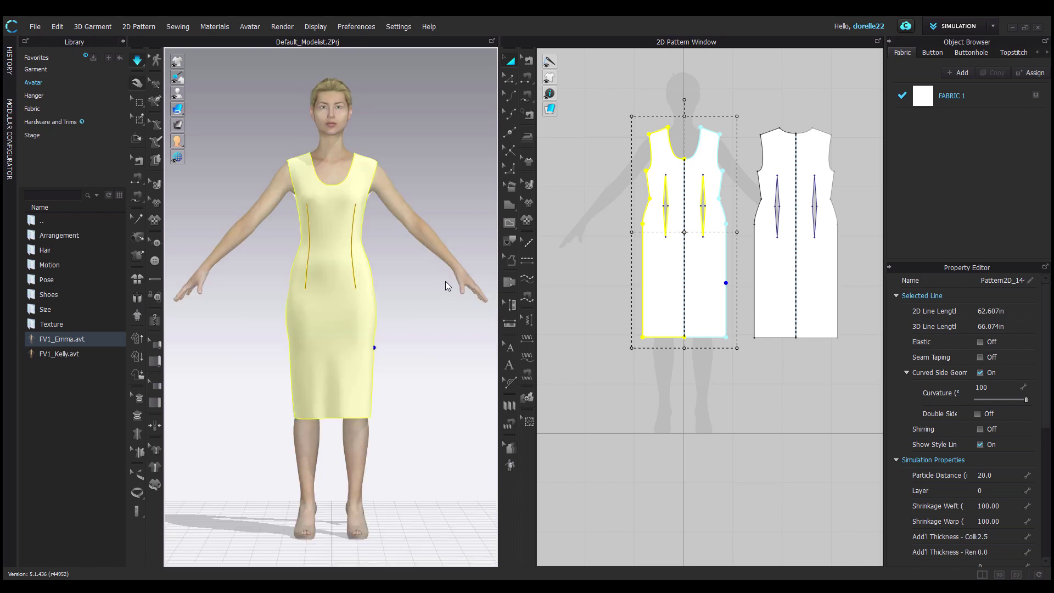
click(445, 290)
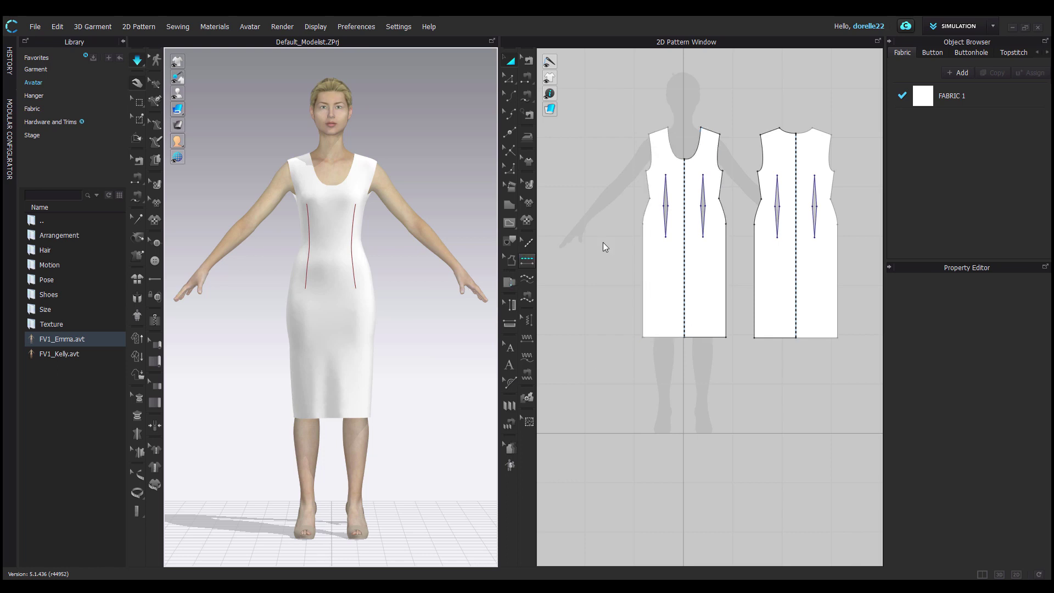
click(512, 63)
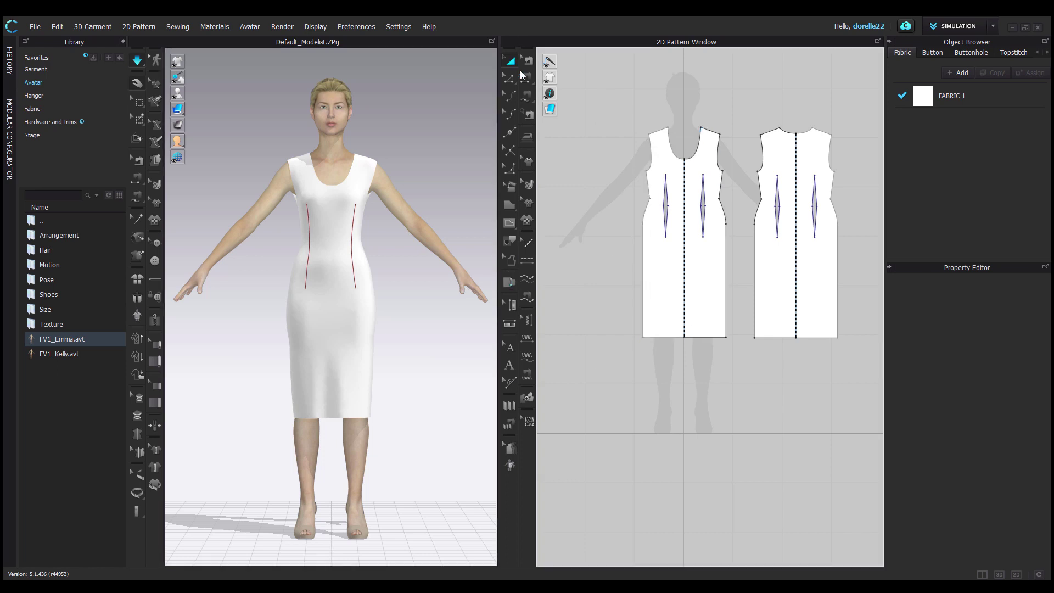
click(654, 256)
drag(633, 232, 628, 232)
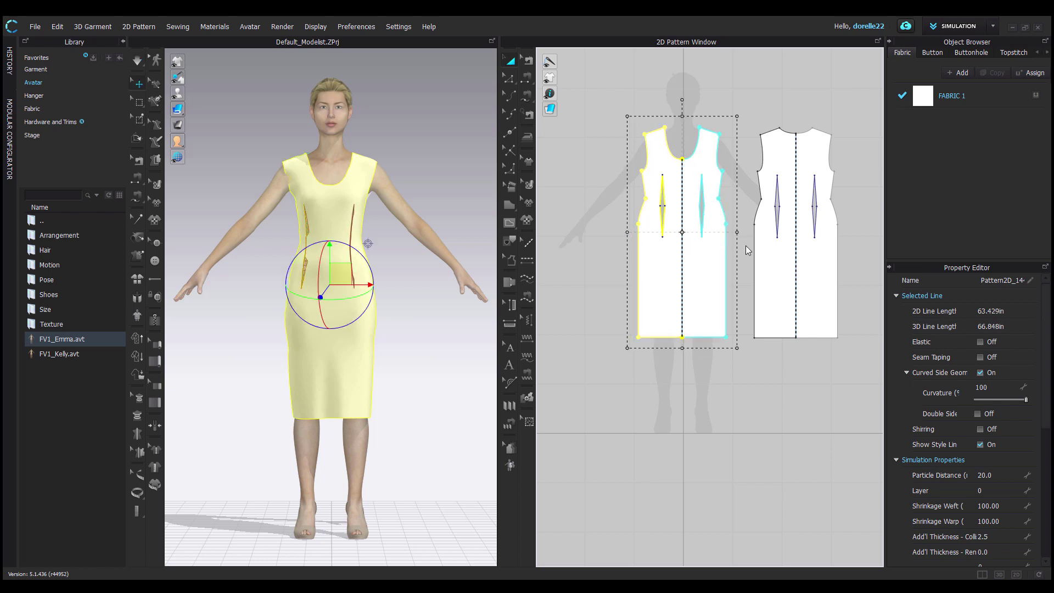
click(771, 243)
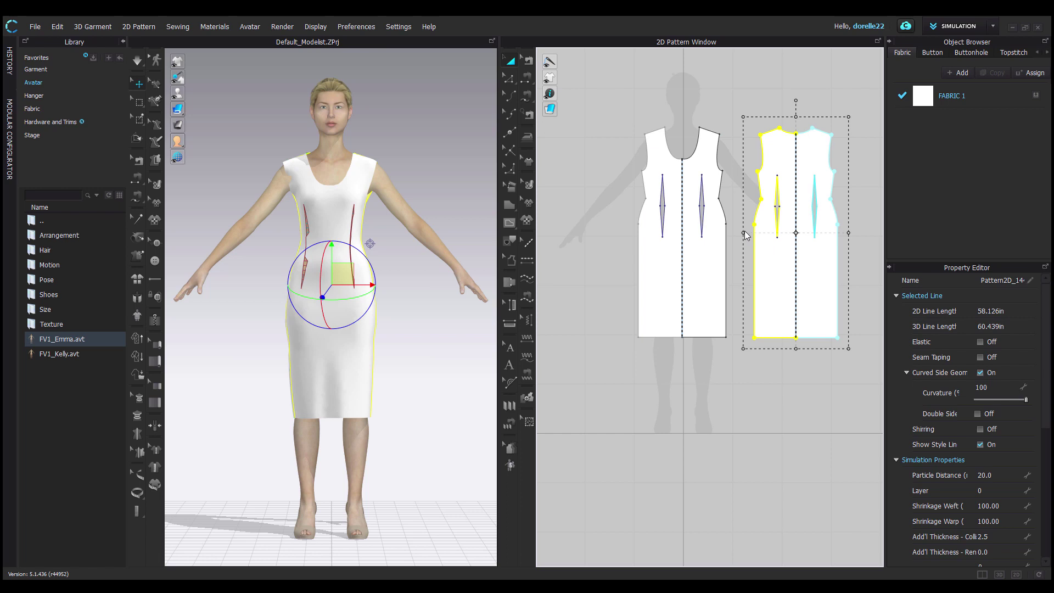
drag(745, 231, 739, 231)
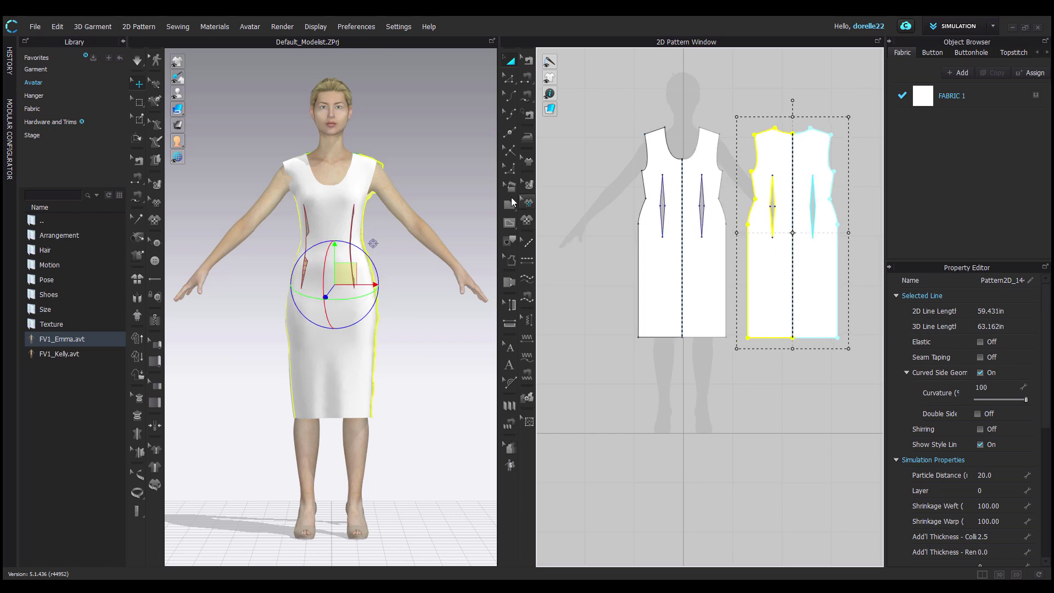
Step: Re-simulate the resized dress and orbit around to check its side drape
click(448, 138)
key(space)
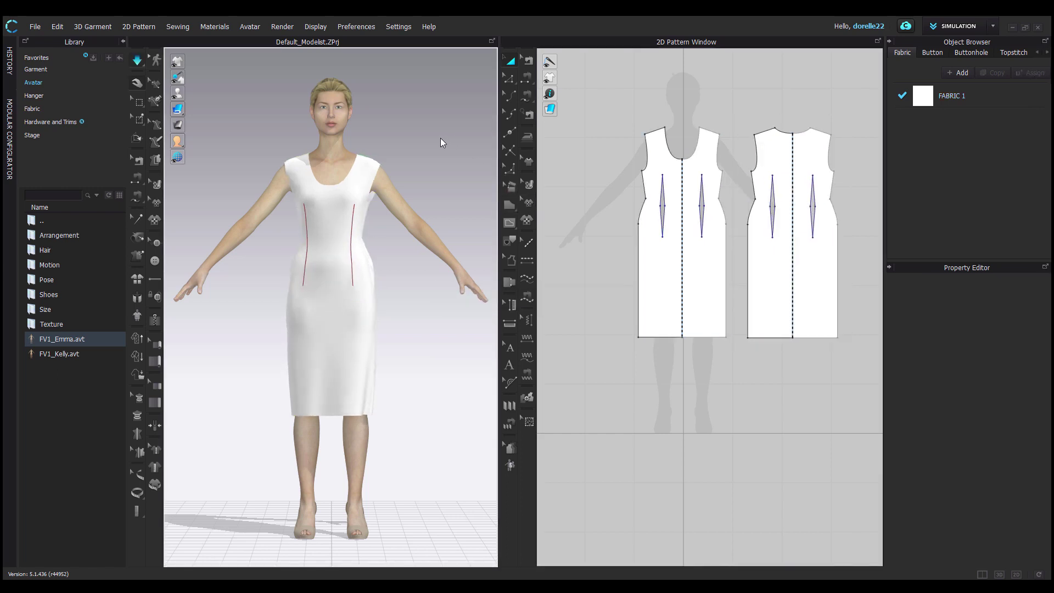
right_drag(416, 153, 334, 156)
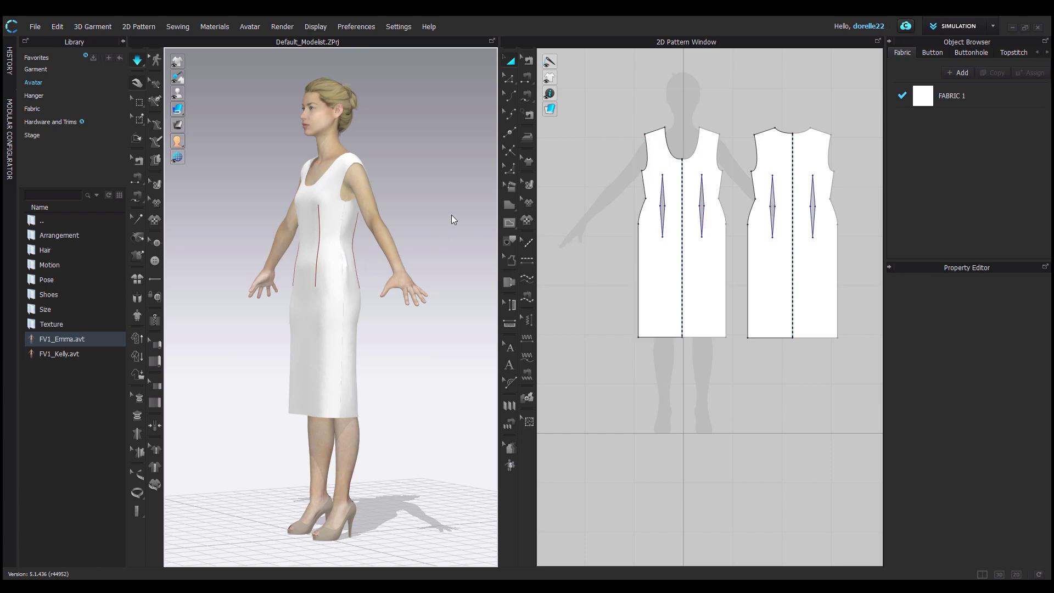
right_drag(461, 211, 552, 229)
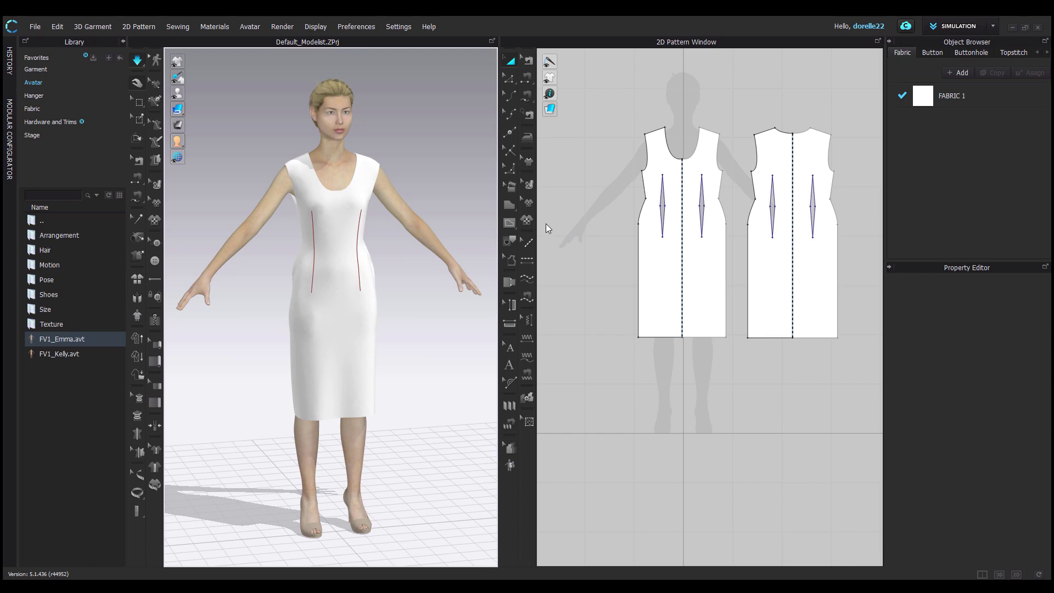
Step: Undo both the back and front piece widenings and clear the selection
key(ctrl+z)
key(ctrl+z)
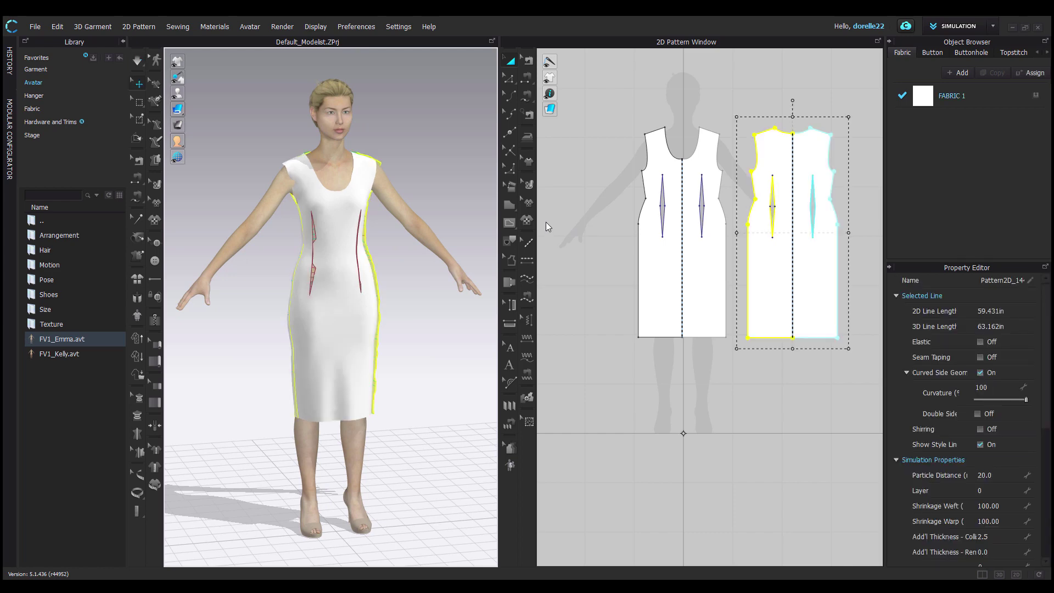
key(ctrl+z)
key(ctrl+z)
key(ctrl+z)
click(592, 186)
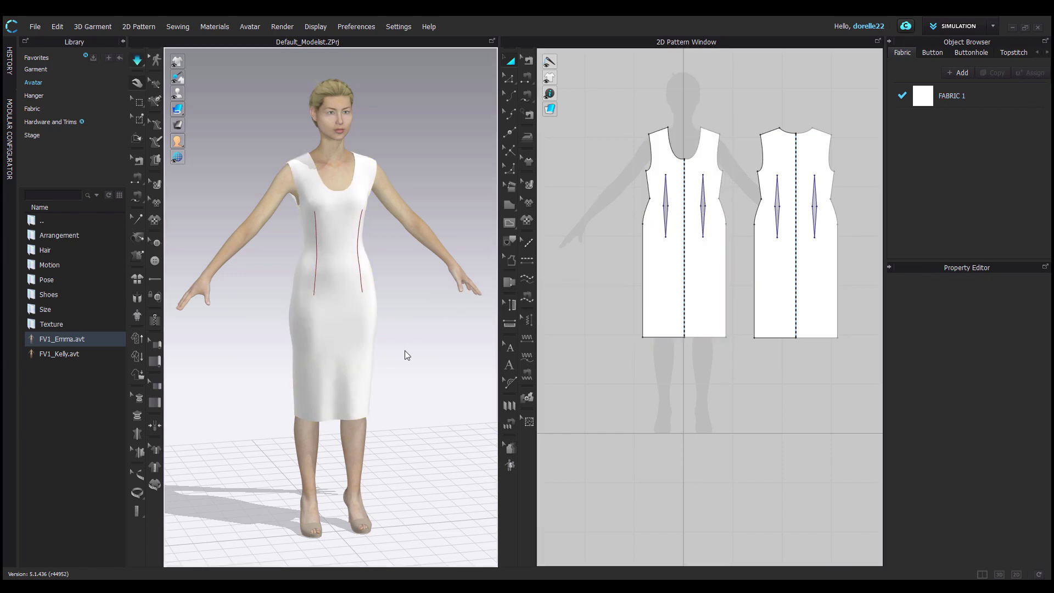
Step: View the dress from behind and inspect the left darts on the front and back pieces
right_drag(373, 347, 157, 342)
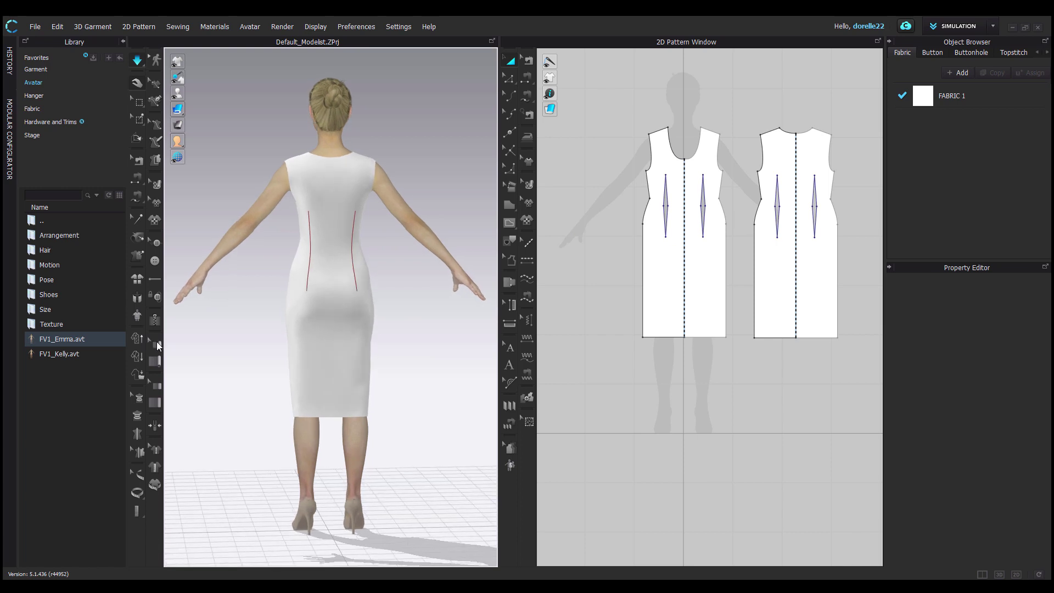
click(667, 237)
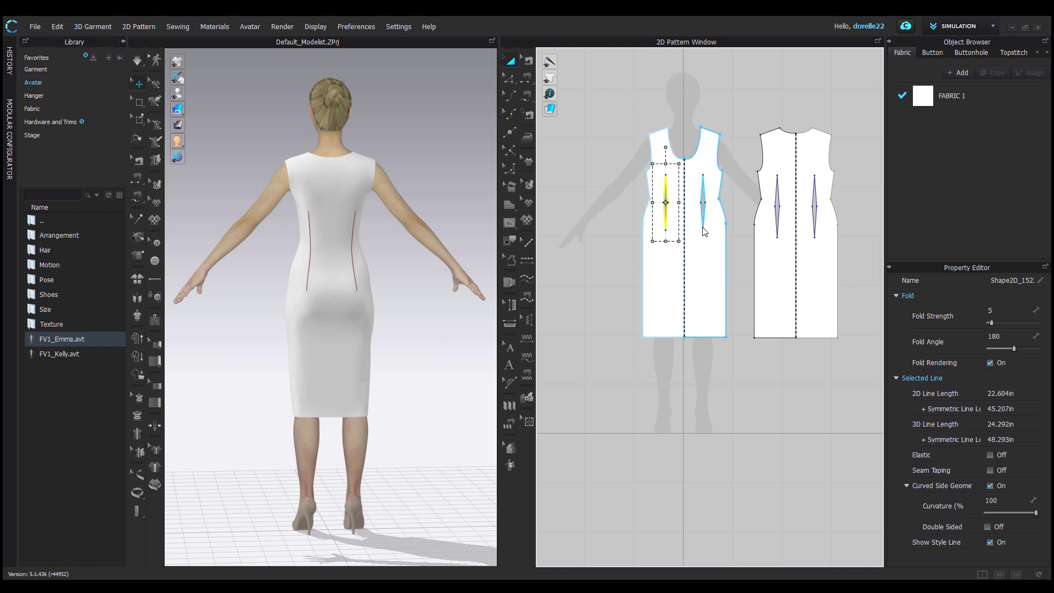
click(778, 227)
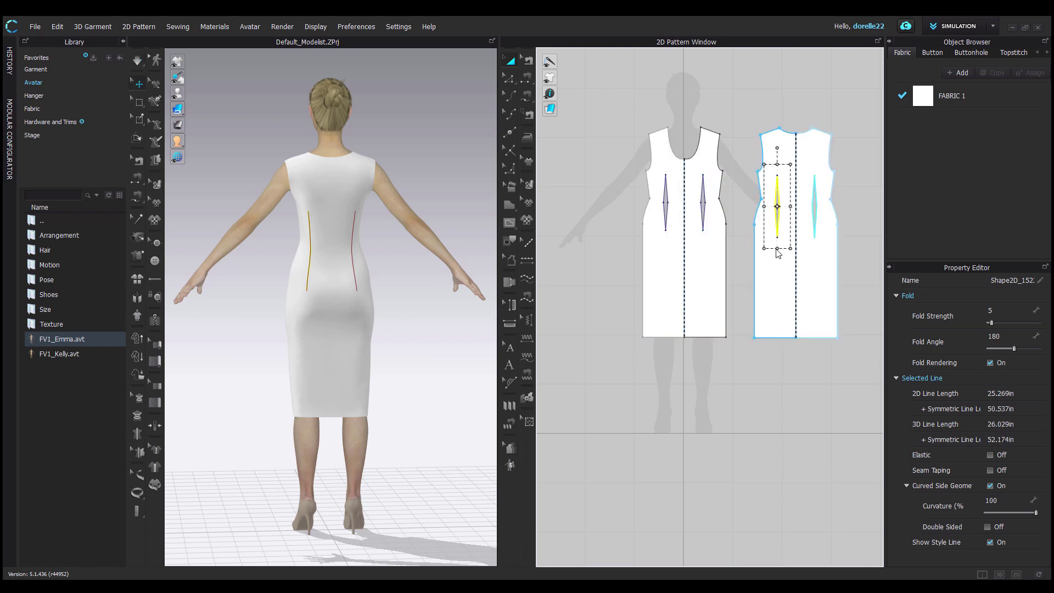
click(785, 377)
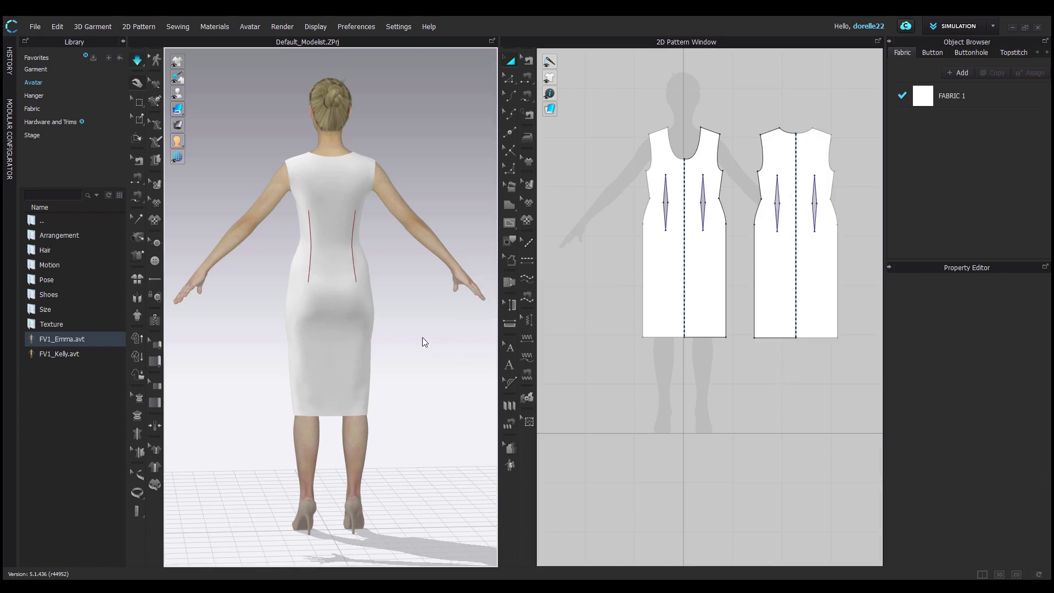
Step: Move the front piece's bottom-left hem corner outward by exactly 3 inches
click(513, 79)
click(643, 337)
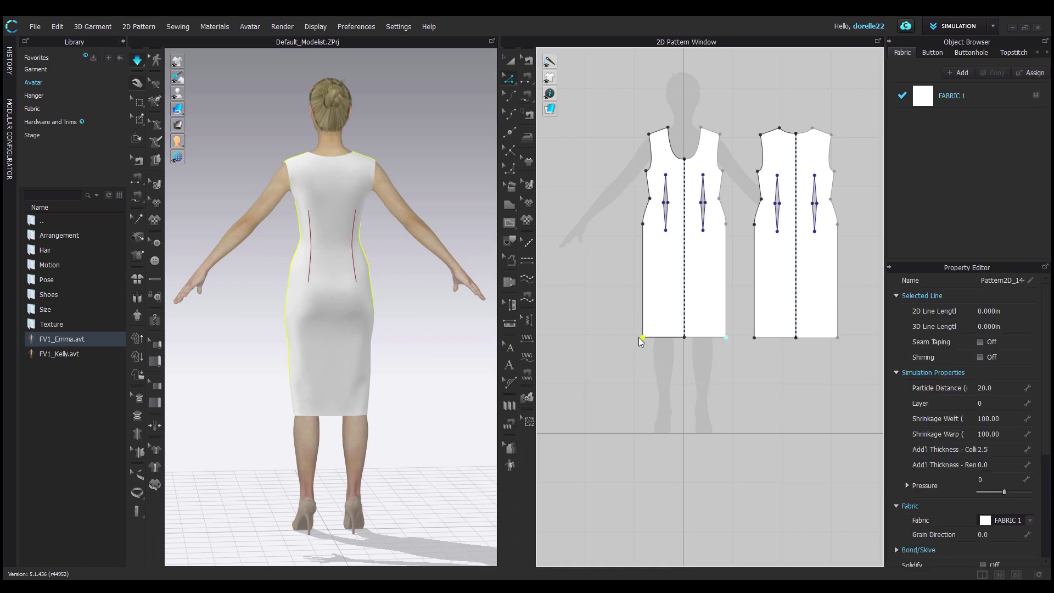
right_click(632, 340)
click(644, 336)
drag(644, 337, 630, 337)
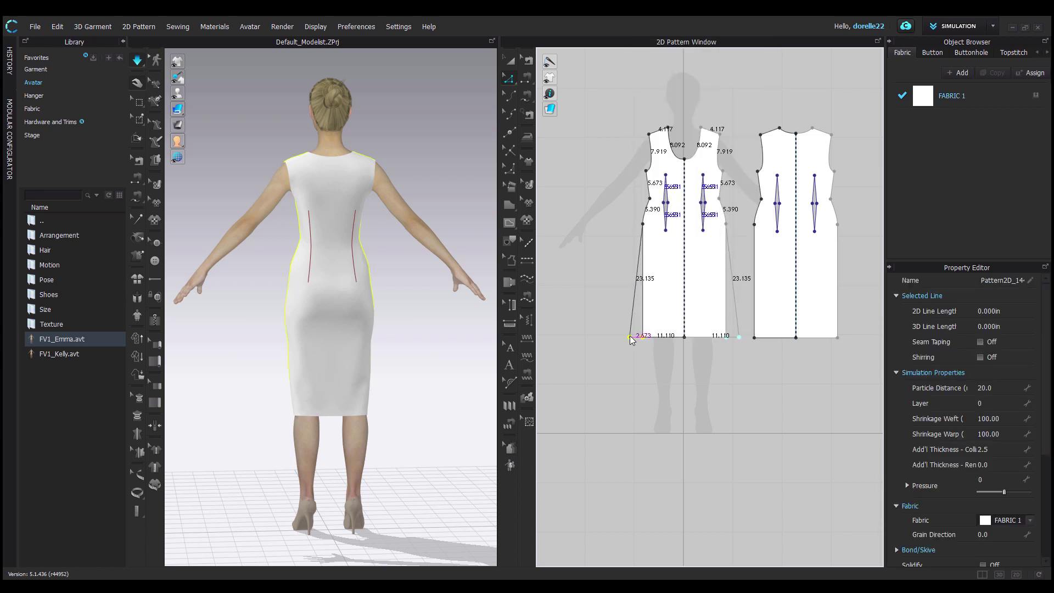
right_click(632, 339)
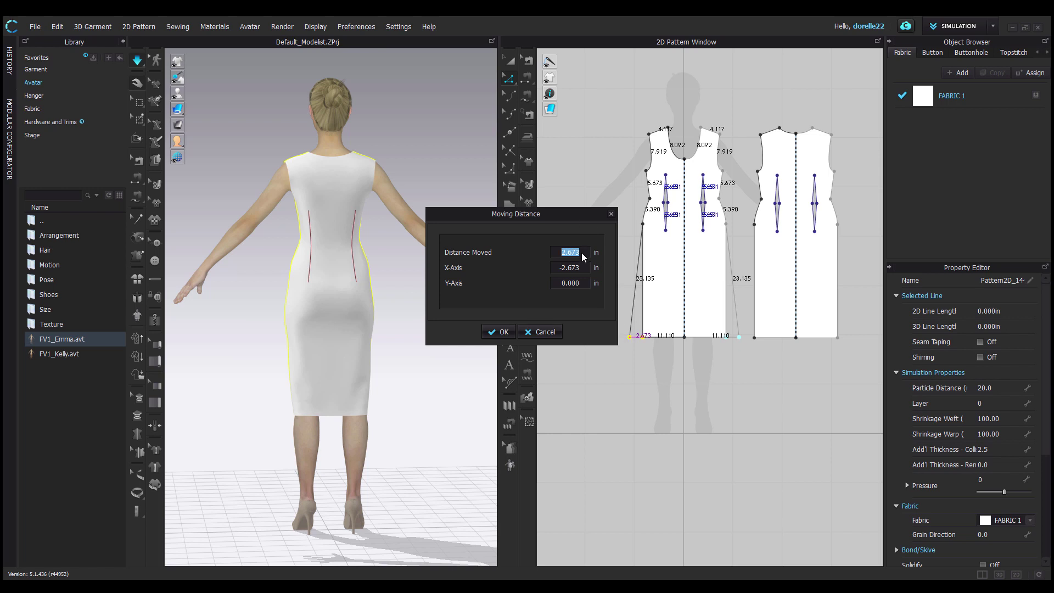
text(3)
key(Return)
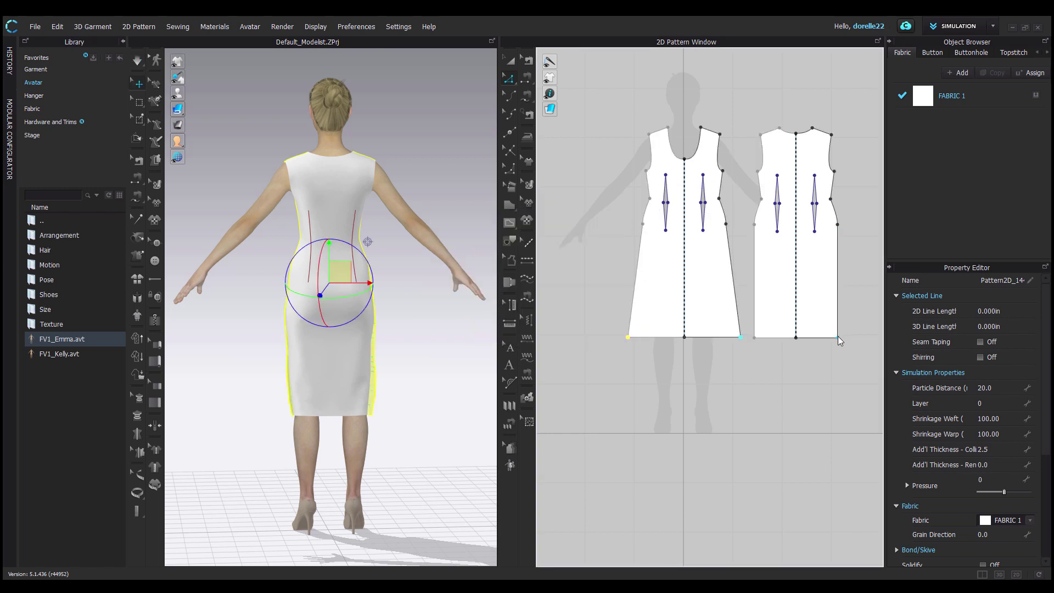
Step: Move the back piece's hem corner outward by 3 inches to match the front
drag(838, 337, 854, 340)
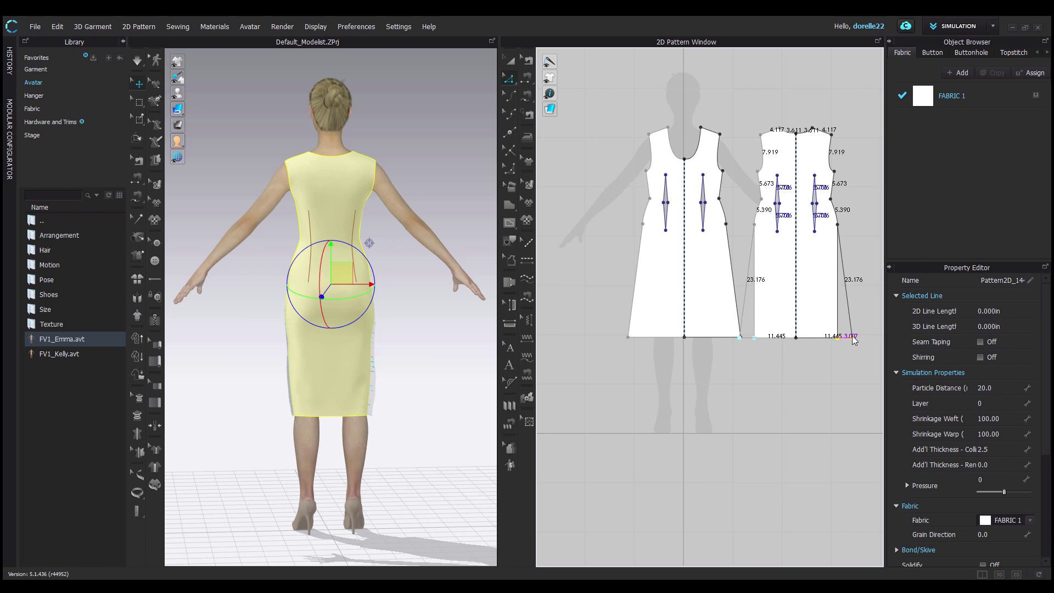
right_click(854, 341)
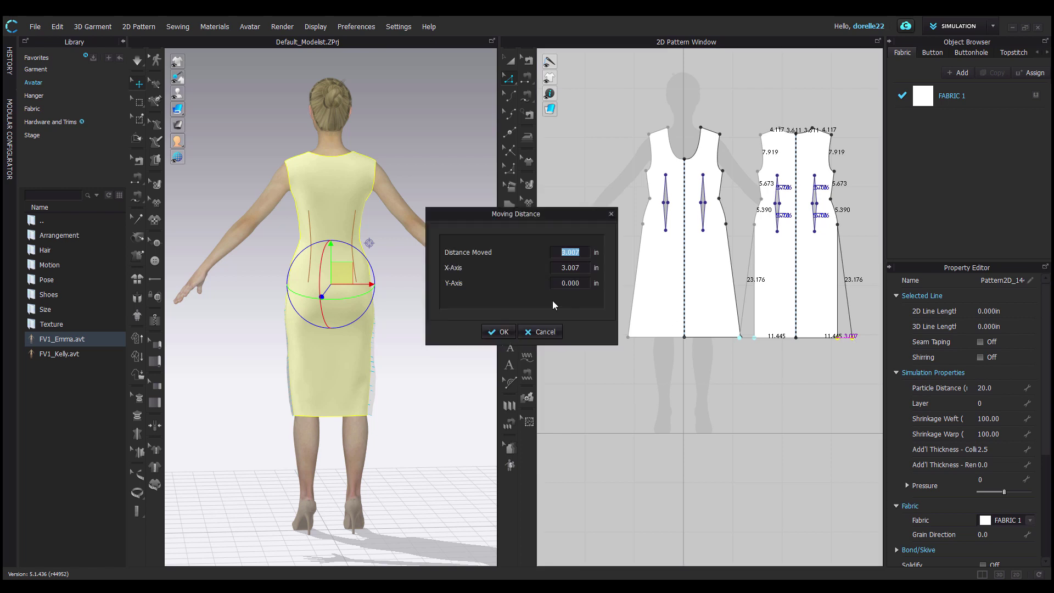
text(3)
key(Return)
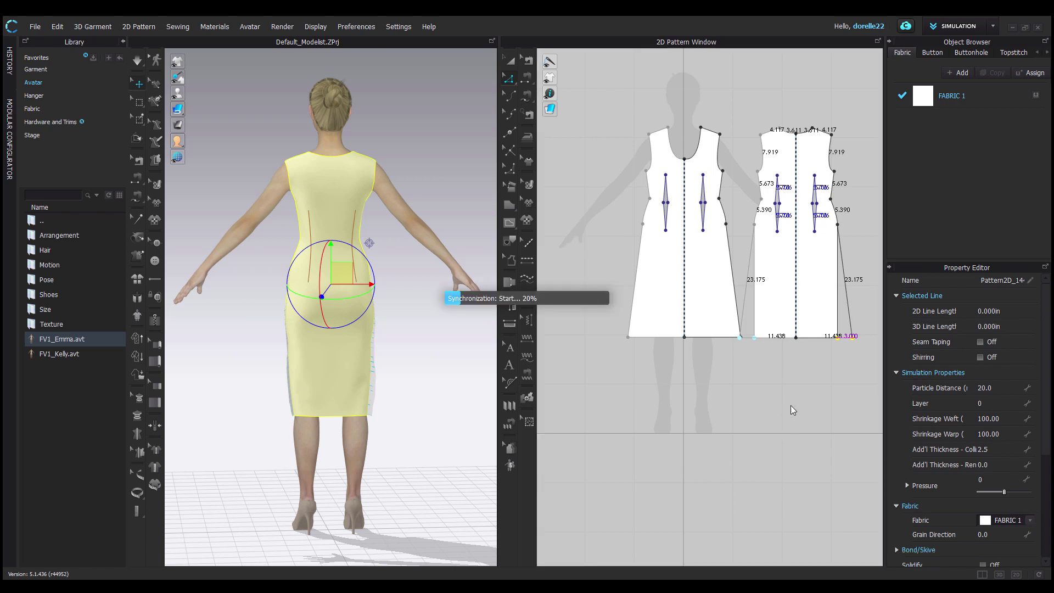
click(869, 368)
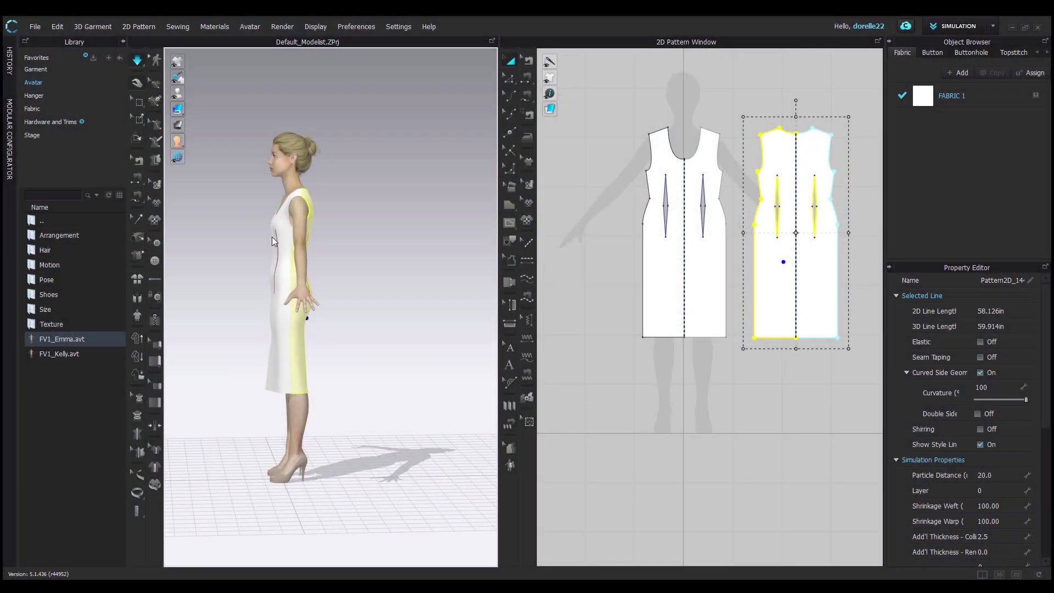
Step: Tug the front fabric at the chest and hip, then bring the avatar to a zoomed front view
drag(273, 220, 202, 191)
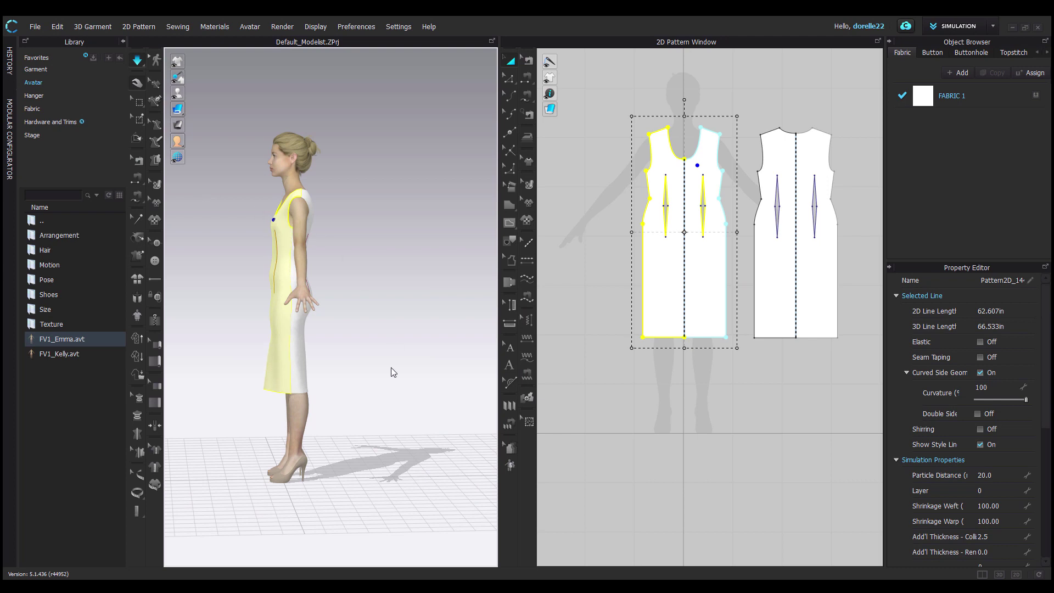
drag(293, 341, 403, 365)
right_drag(394, 349, 513, 353)
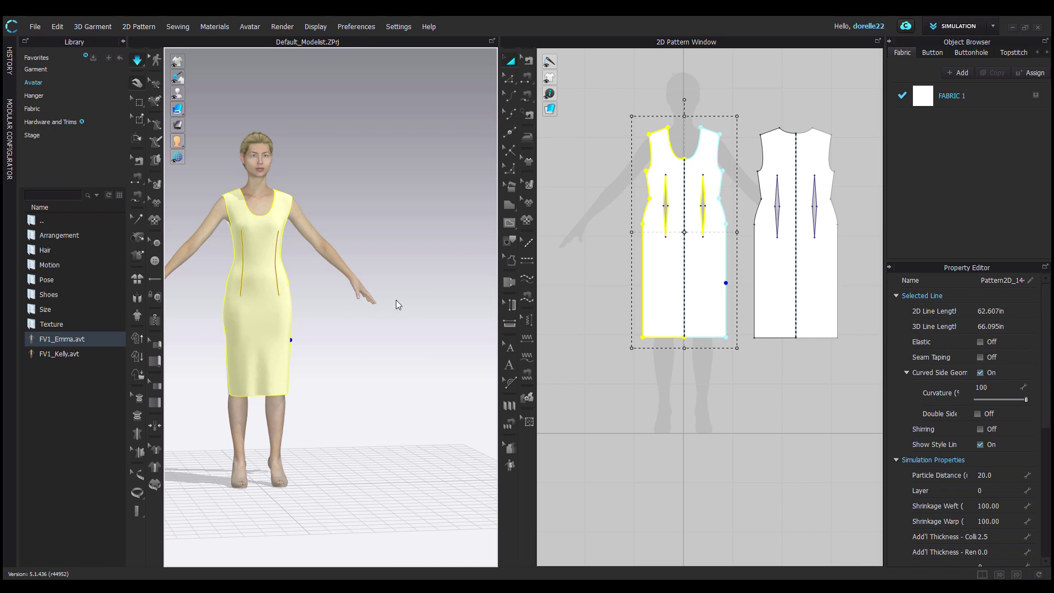
right_drag(396, 301, 441, 275)
scroll(433, 282, up, 2)
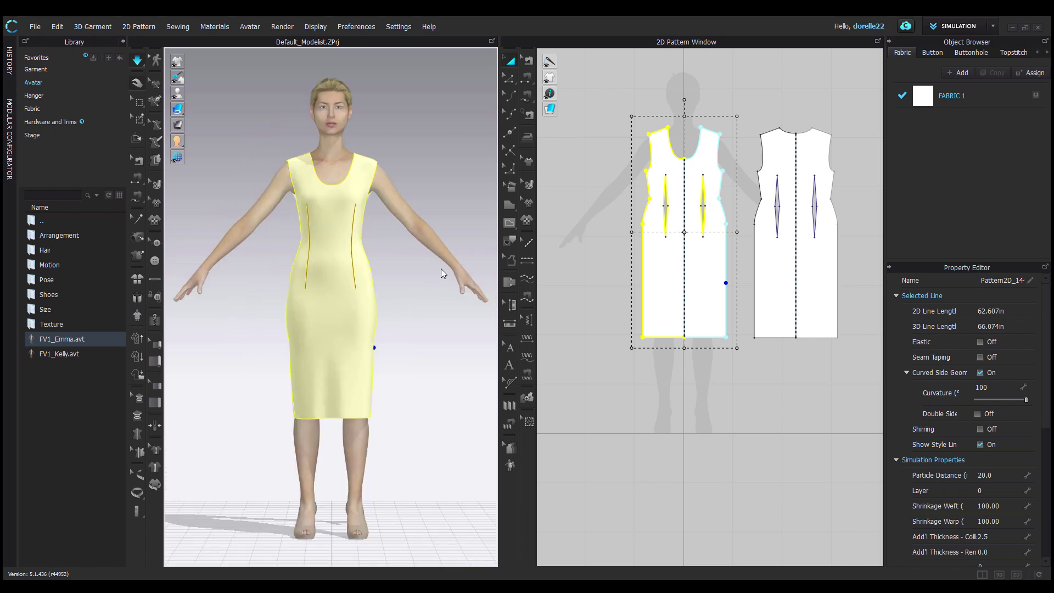
Step: Step through camera presets 3, 4, 5, 6 and 8, end on front view 2, and deselect
key(3)
key(4)
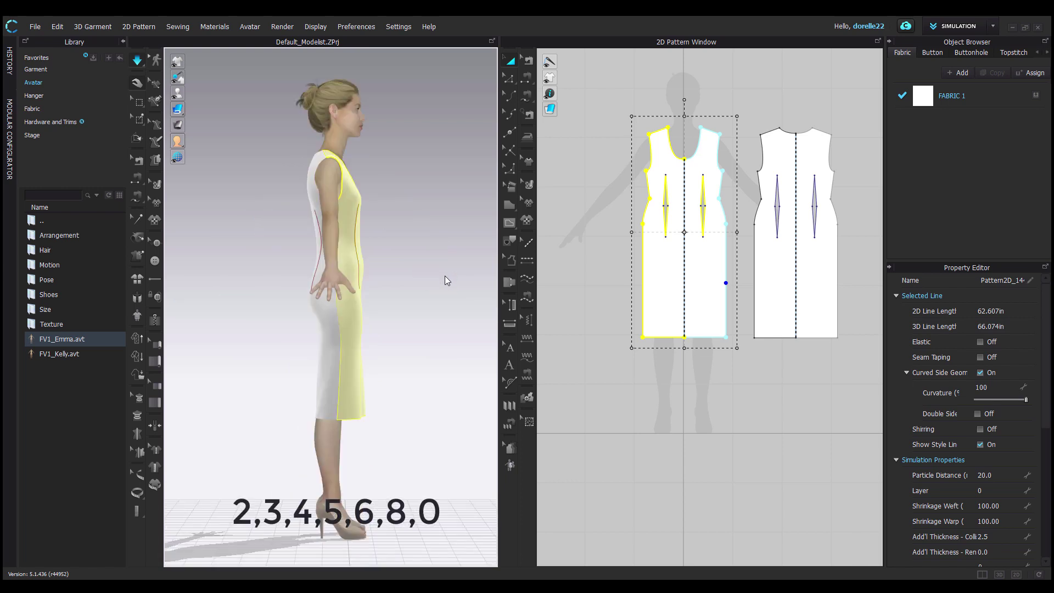
key(5)
key(6)
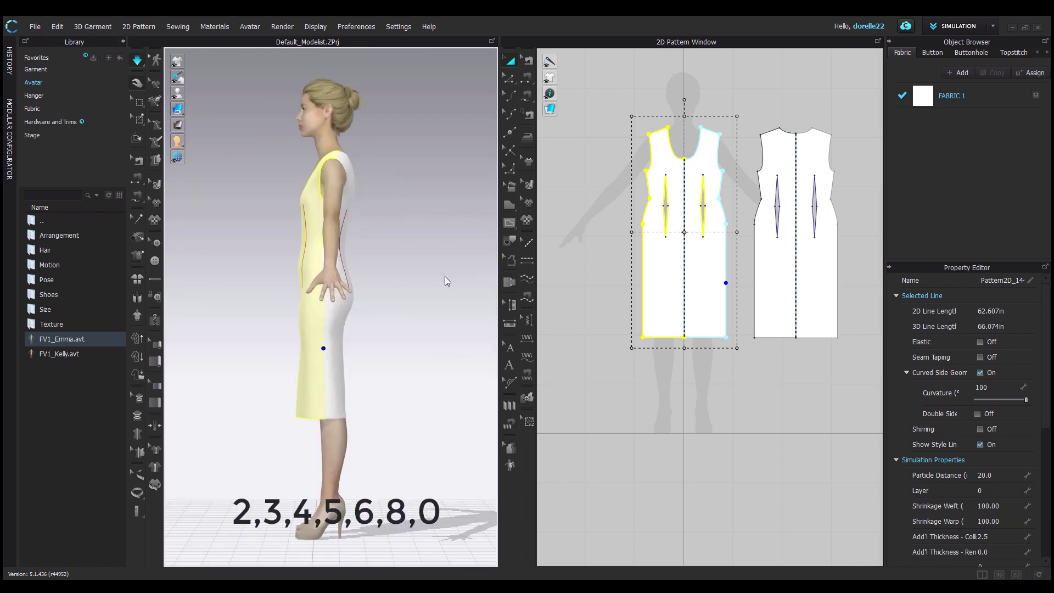
key(8)
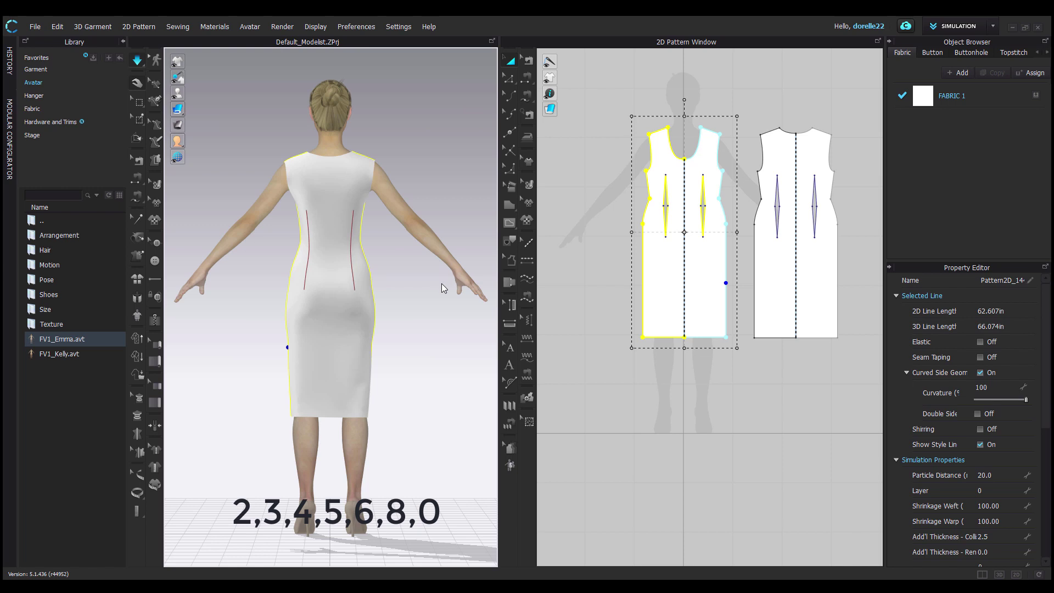
key(2)
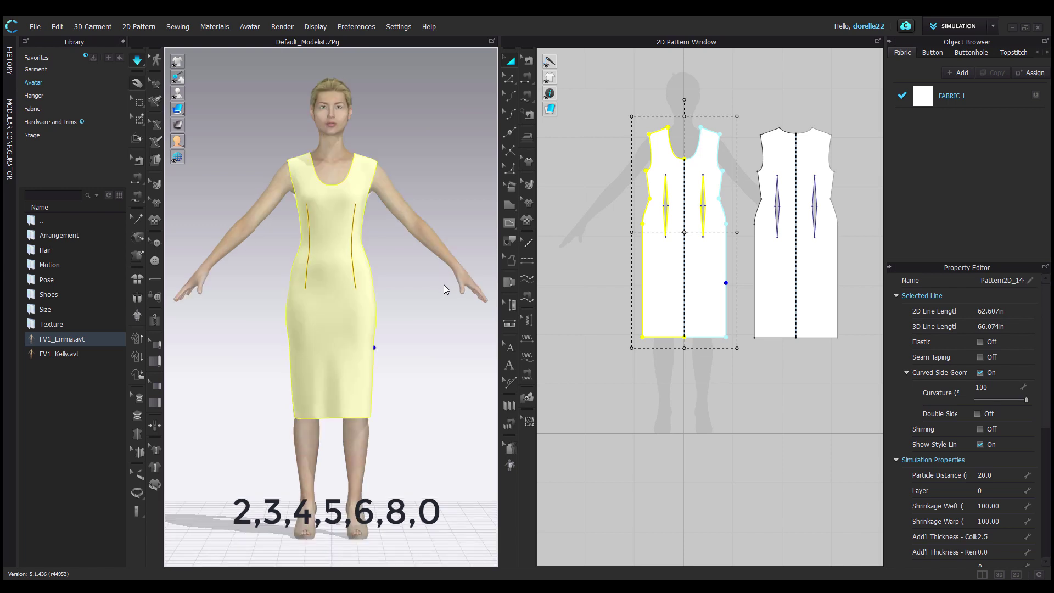
click(446, 282)
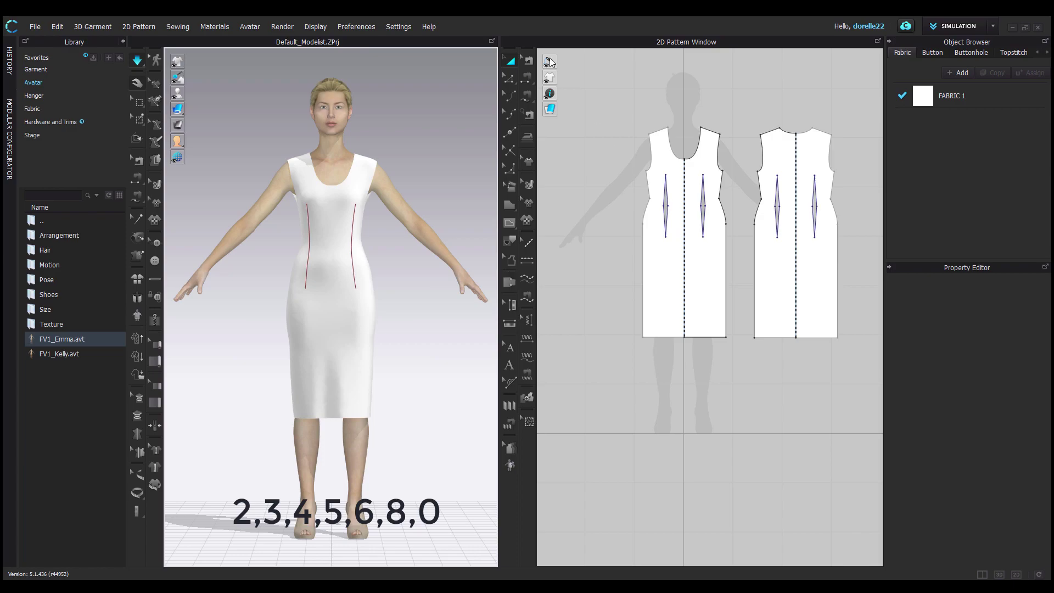